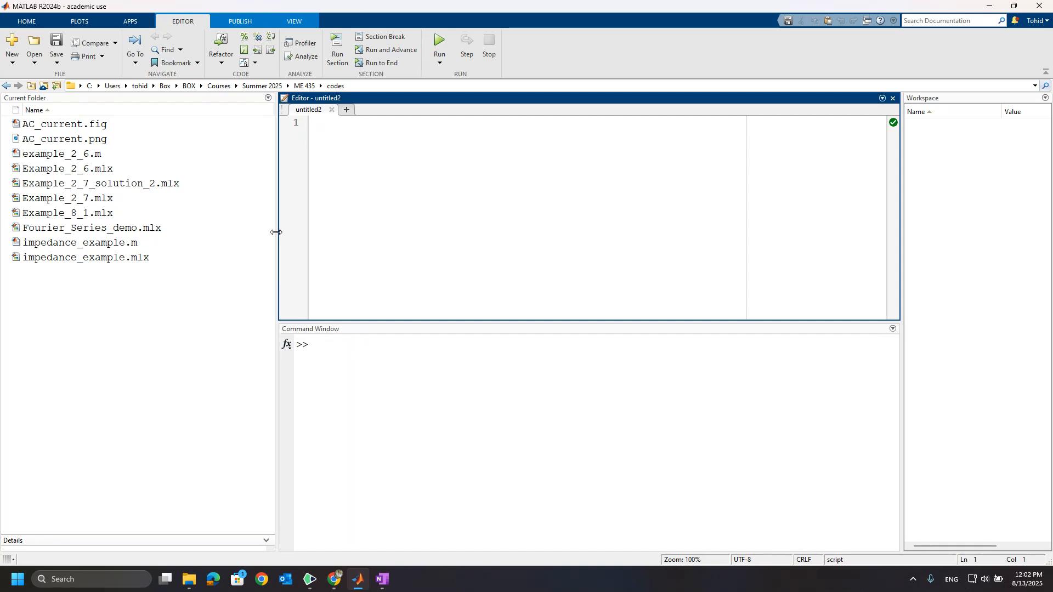
Narrow the Current Folder pane to give the editor and Command Window more width.
drag(276, 232, 222, 233)
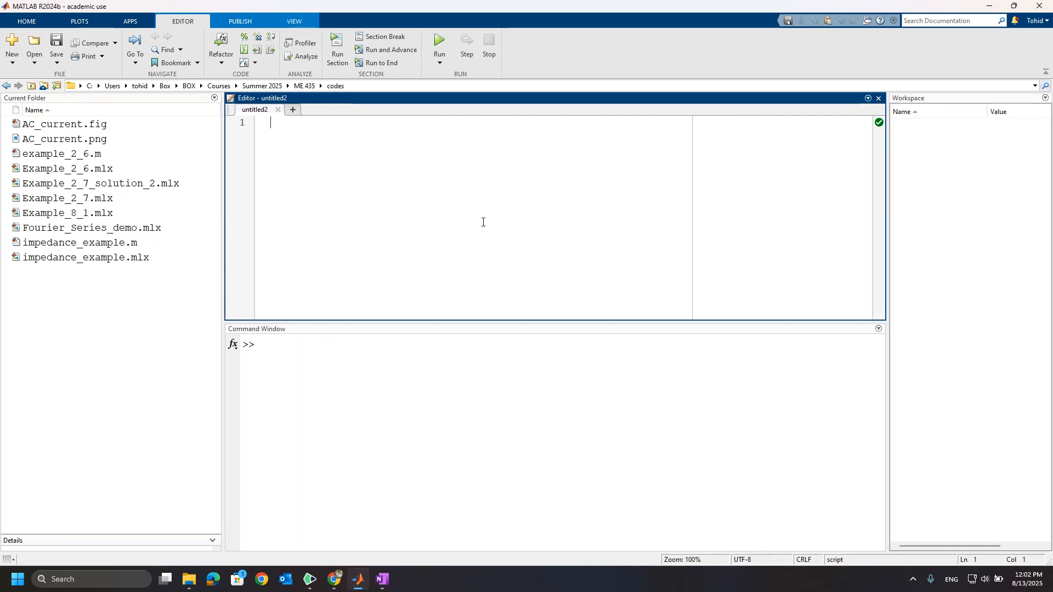
click(296, 22)
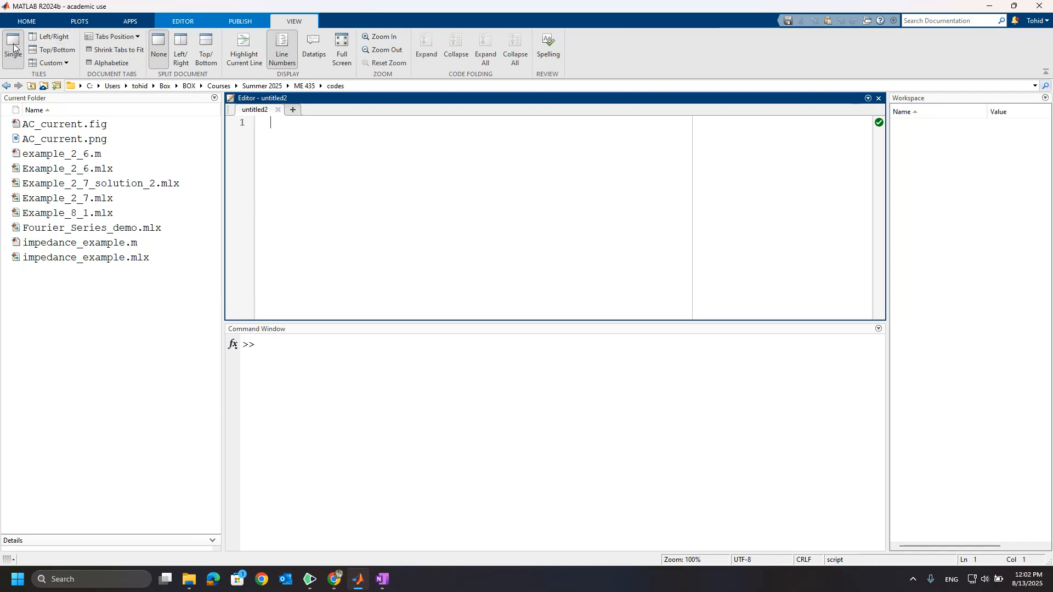
click(64, 64)
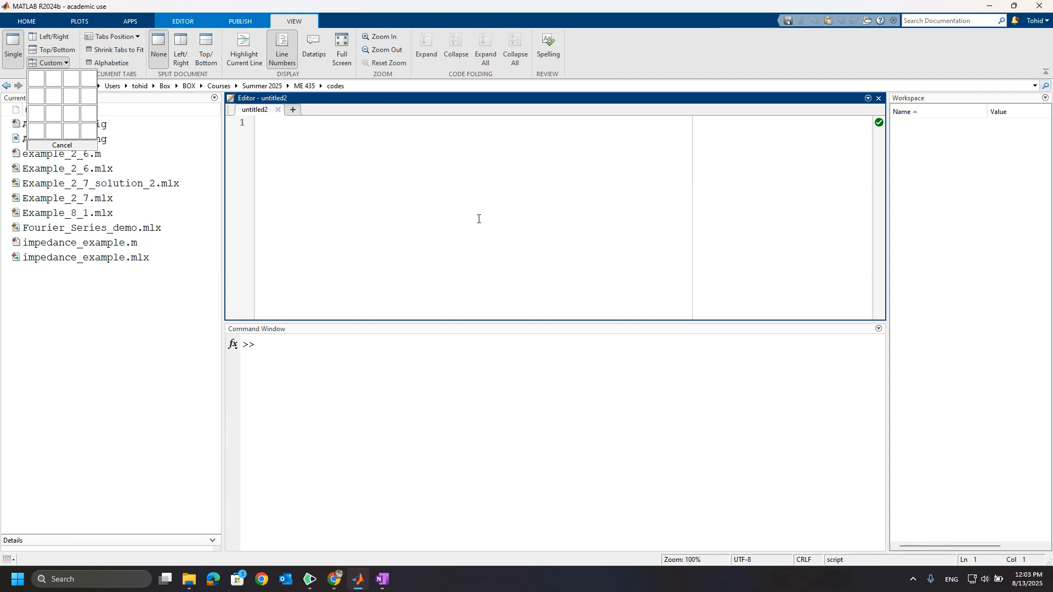
click(480, 235)
click(334, 142)
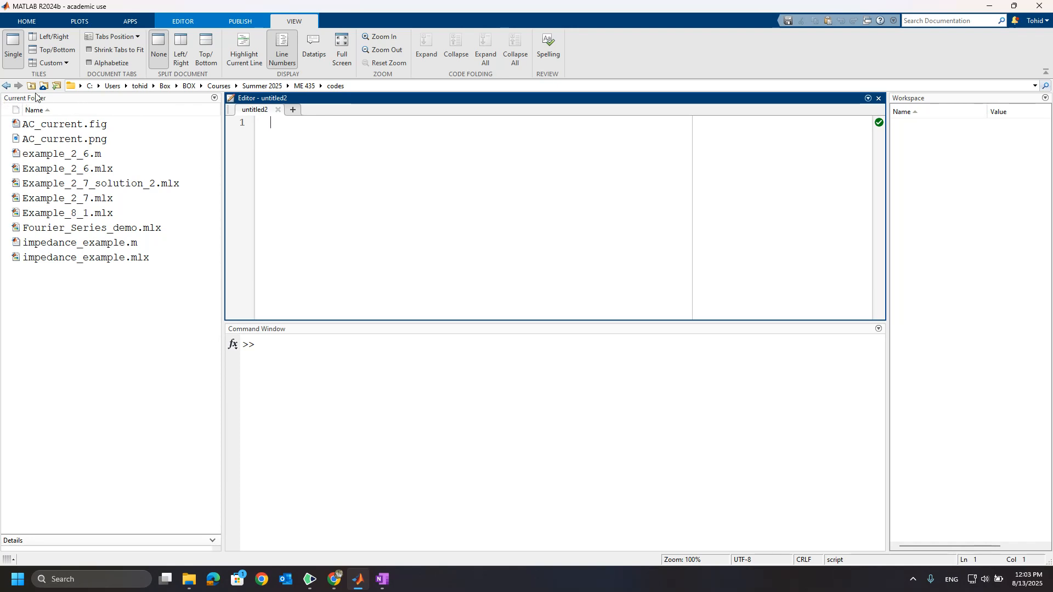
Browse for a new working folder and go to the ME 384 folder inside Summer 2025.
click(368, 84)
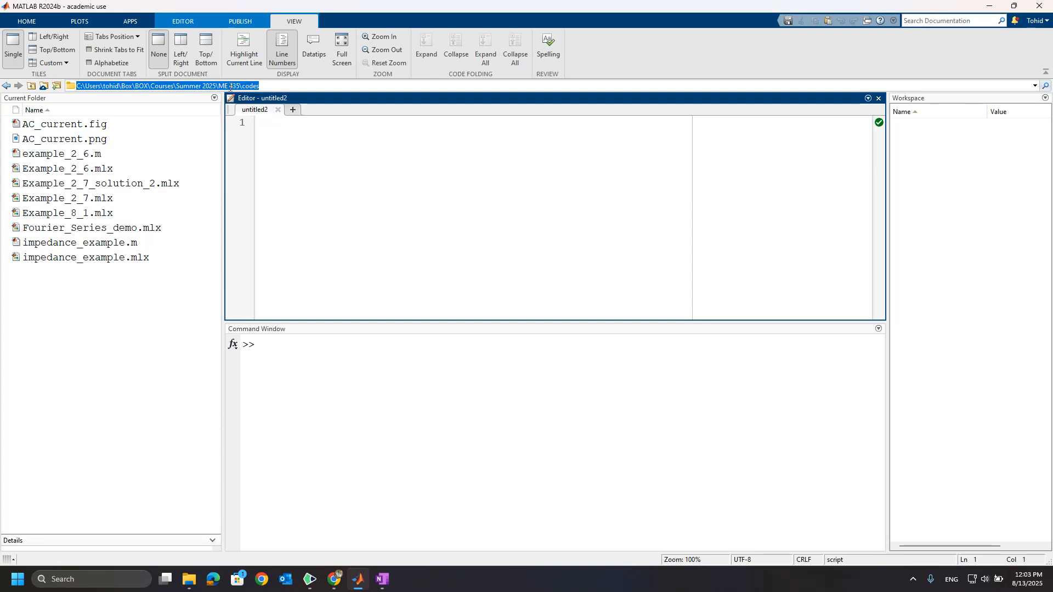
click(262, 86)
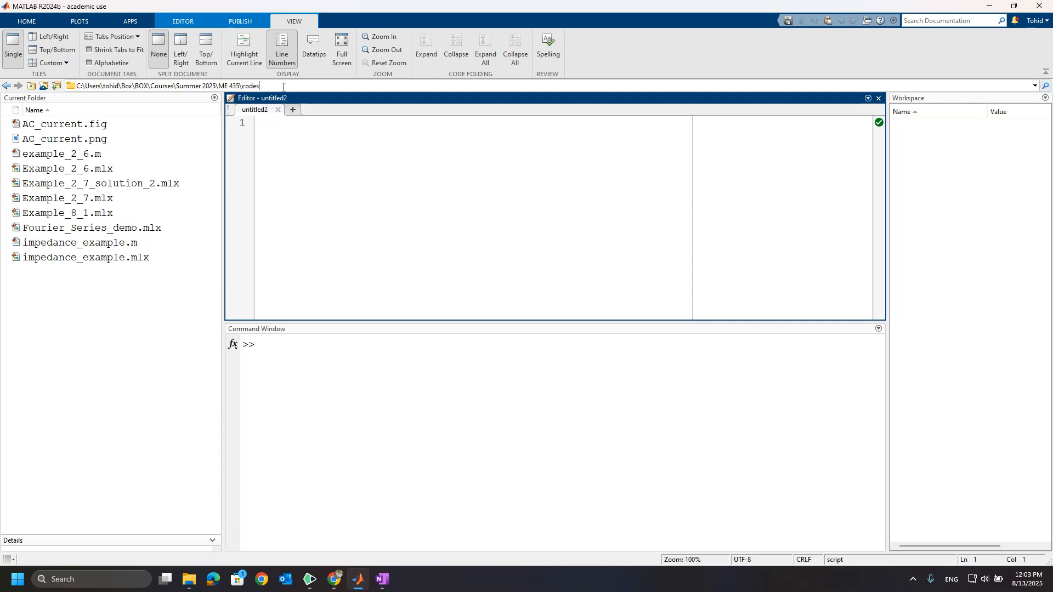
click(57, 87)
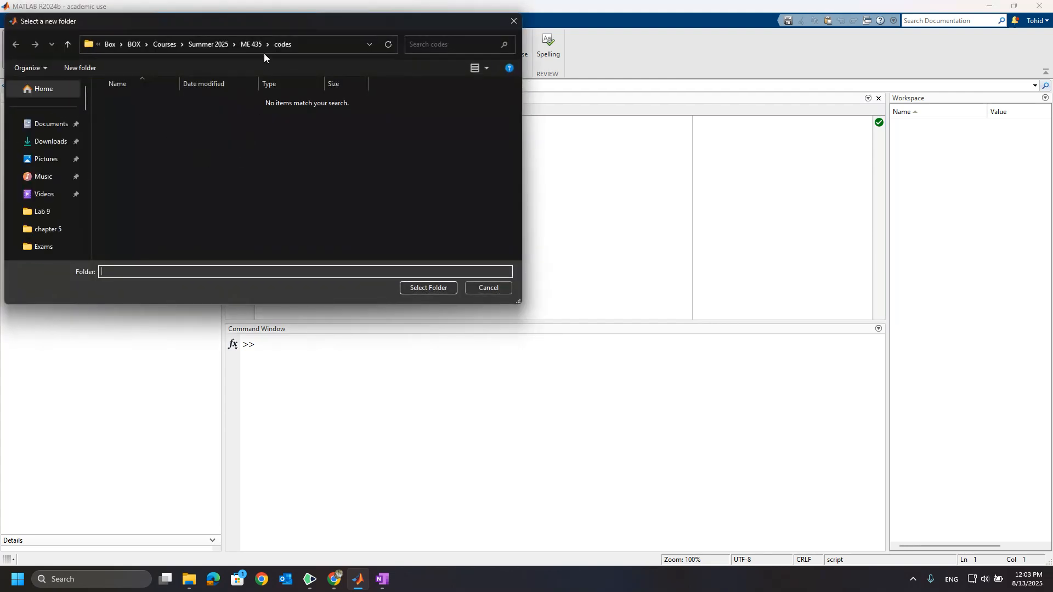
click(209, 46)
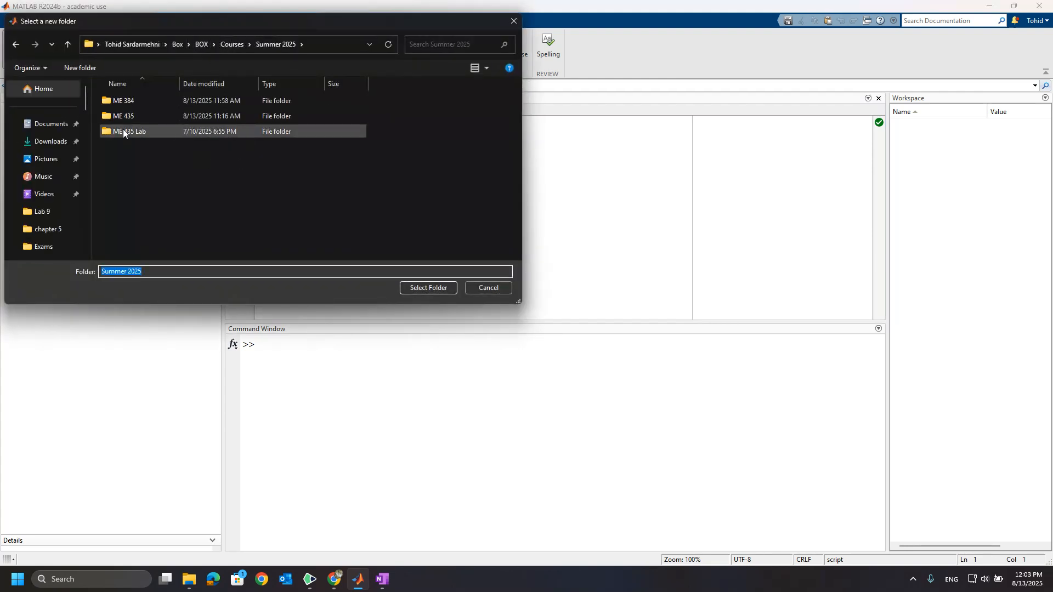
double_click(132, 100)
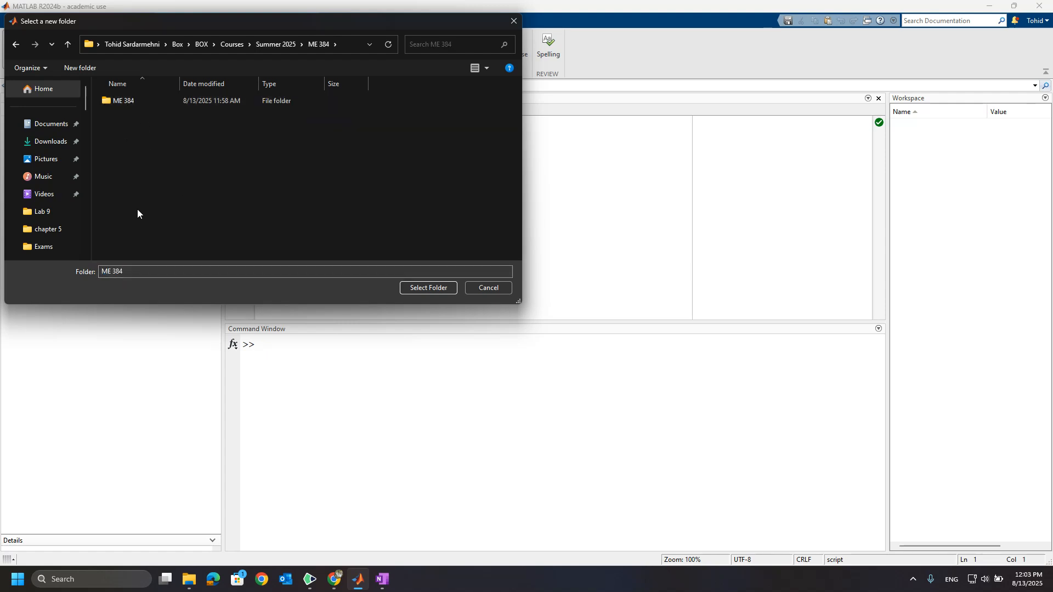
Create a new folder named "MATLAB codes for ME 384" inside the ME 384 folder.
click(74, 68)
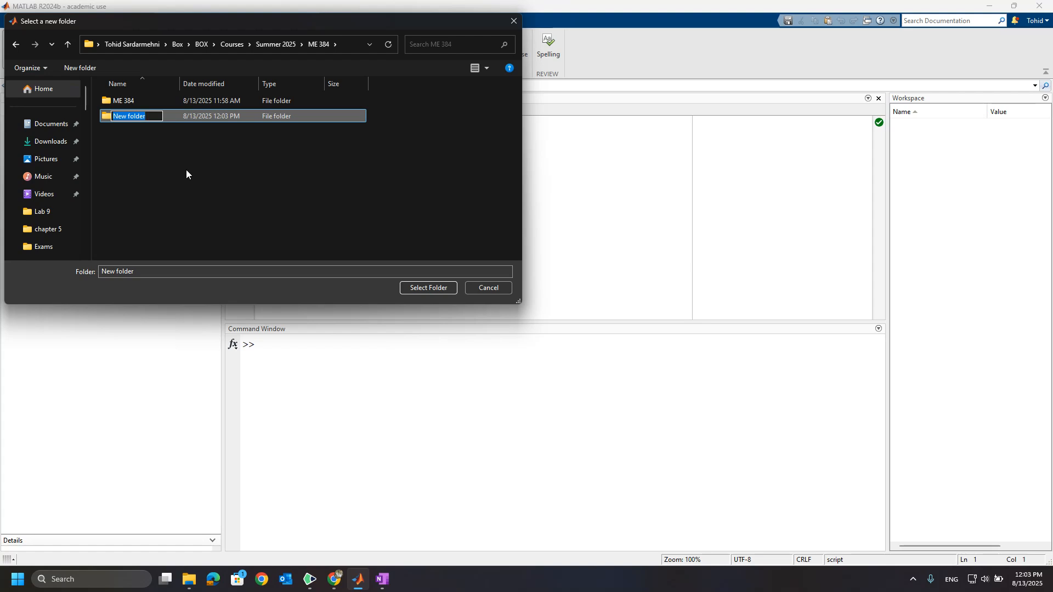
text(MATLAB codes for)
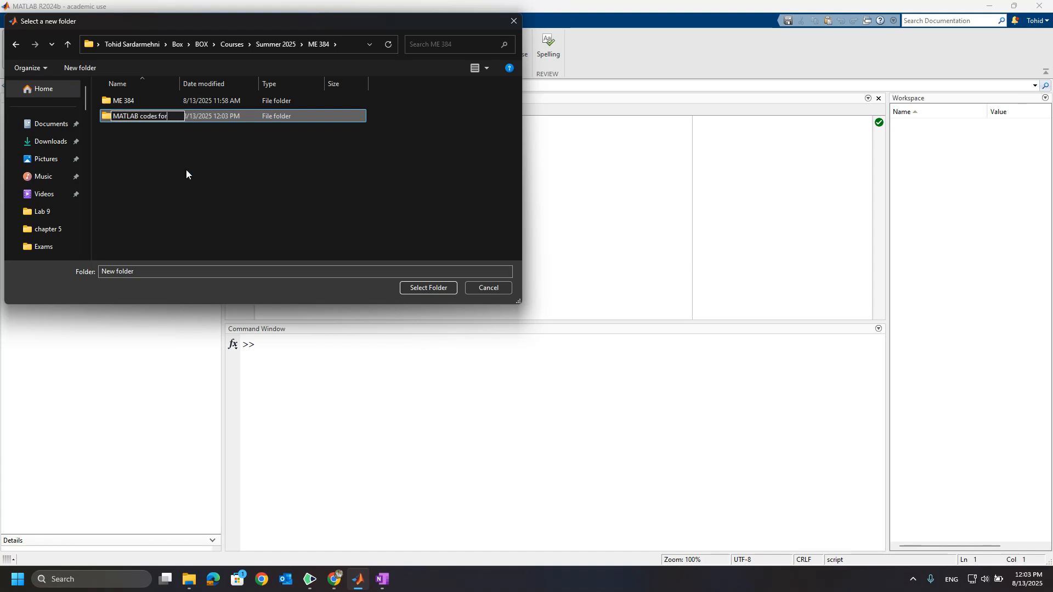
text( ME 384)
key(Return)
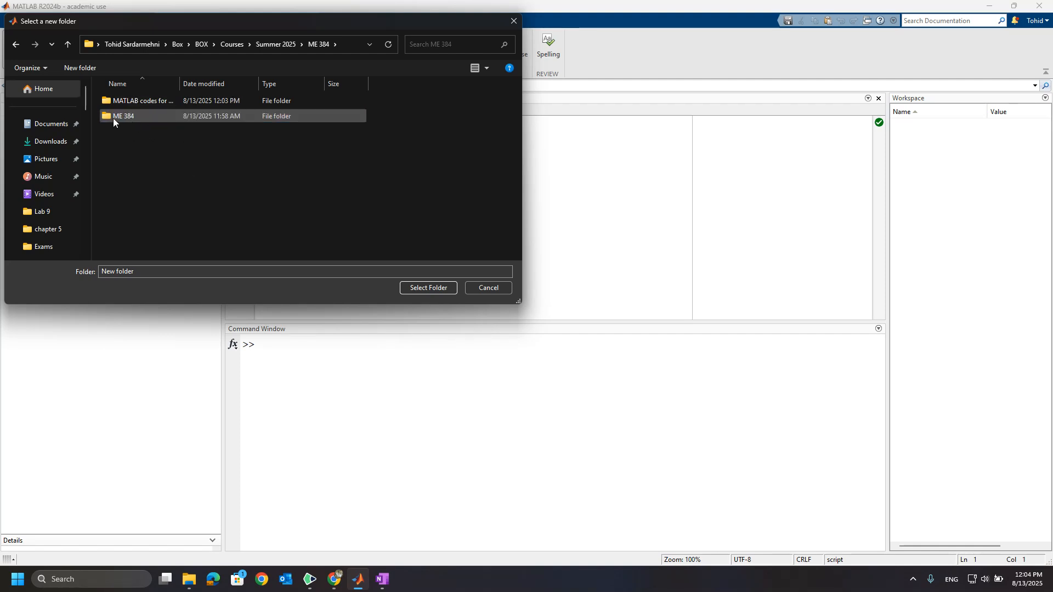
Set the "MATLAB codes for ME 384" folder as the current working folder.
click(125, 100)
double_click(125, 100)
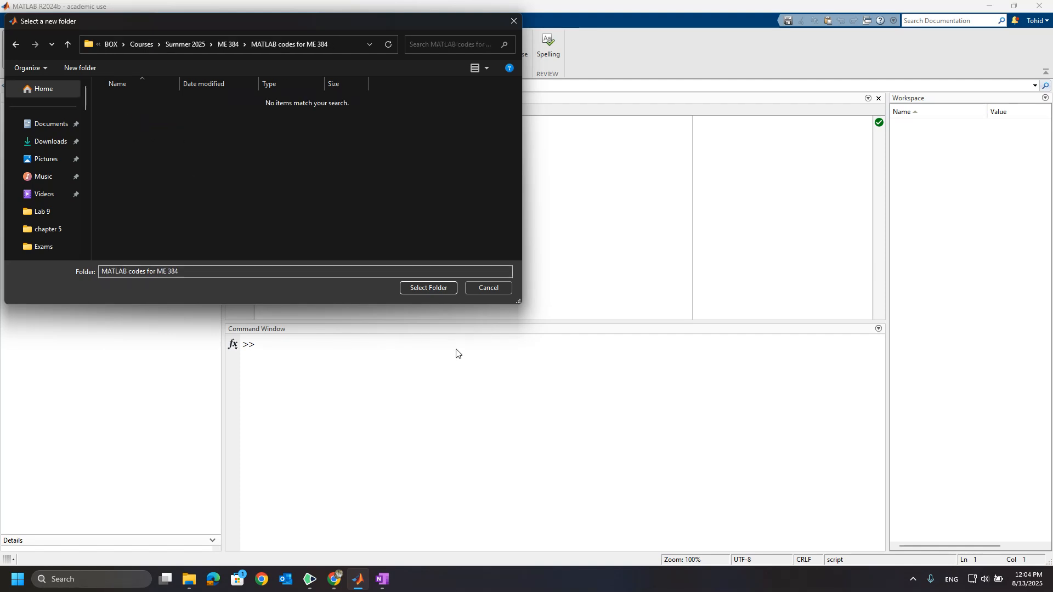
click(429, 288)
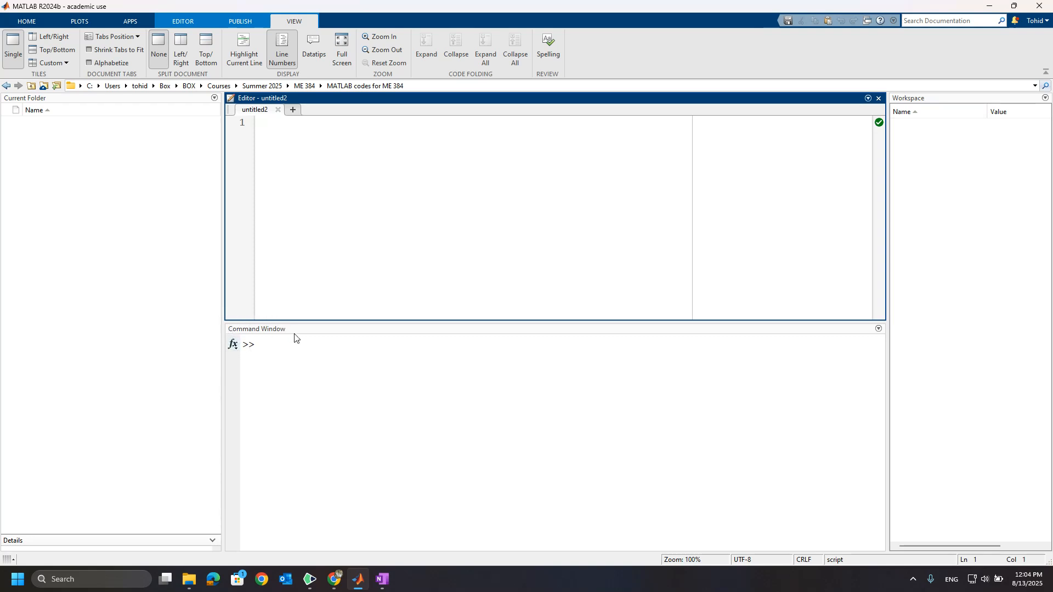
Assign a = 1 in the Command Window and clear the window with clc.
click(285, 351)
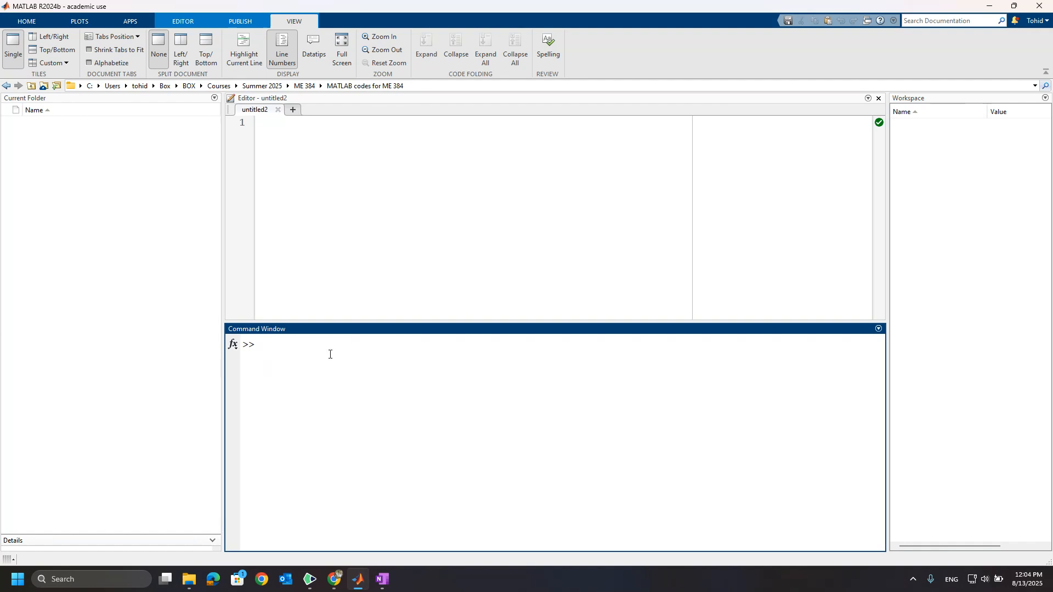
text(a = 1)
key(Return)
text(clc)
key(Return)
Launch Simulink with the simulink command, create a blank model and maximize its window.
text(simulink)
key(Return)
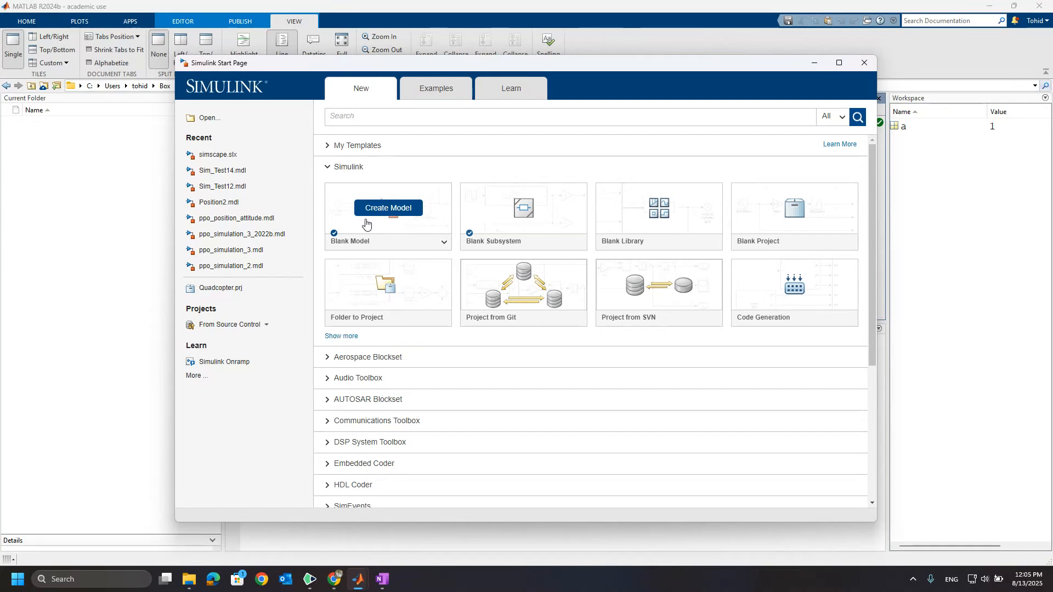
click(366, 219)
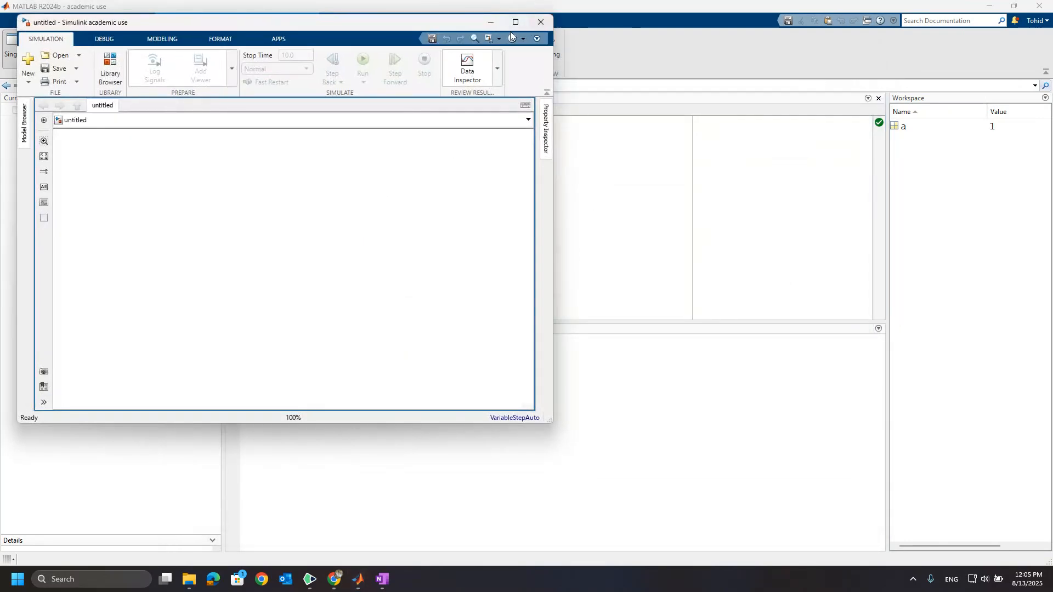
click(515, 24)
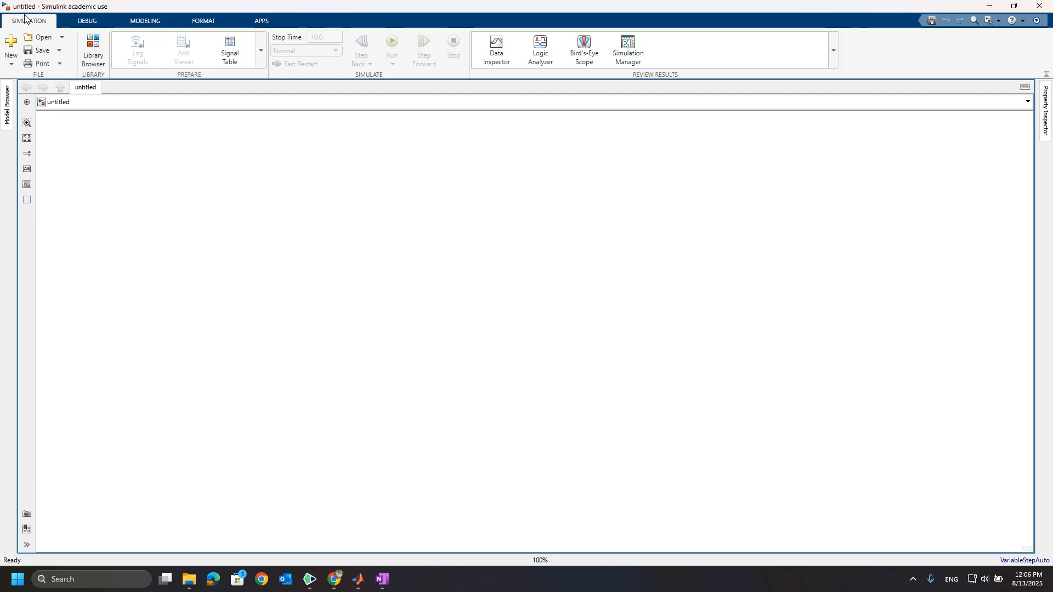
Open the Library Browser and look through the Commonly Used Blocks of the Simulink library.
click(92, 53)
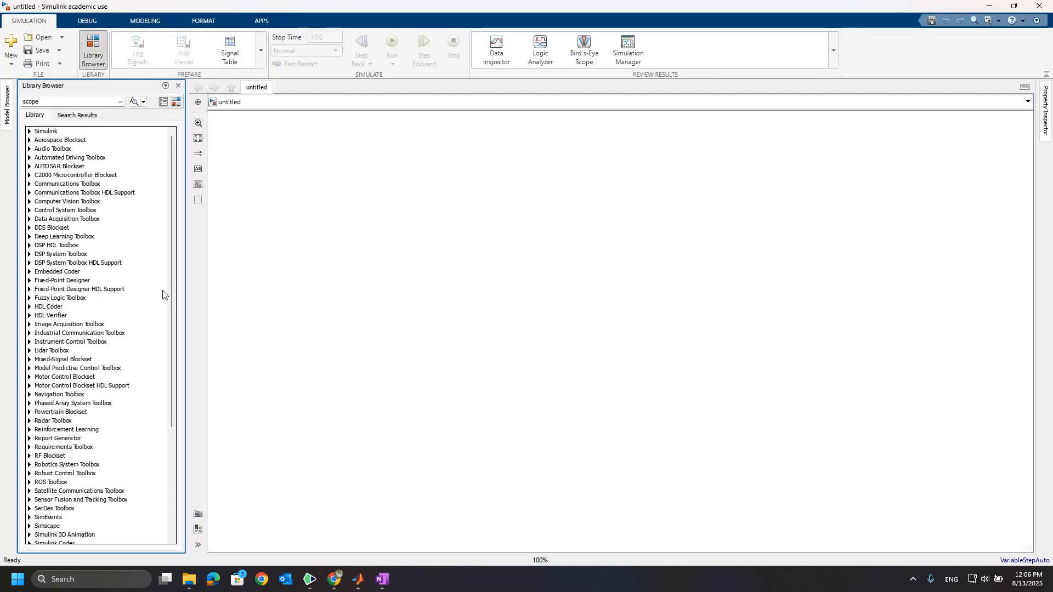
click(30, 132)
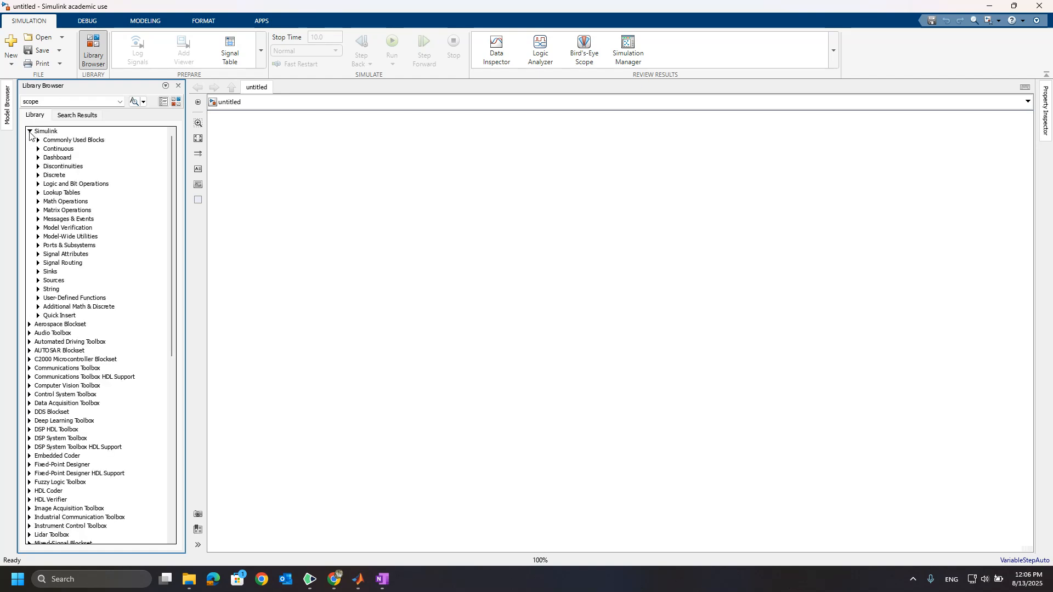
click(62, 141)
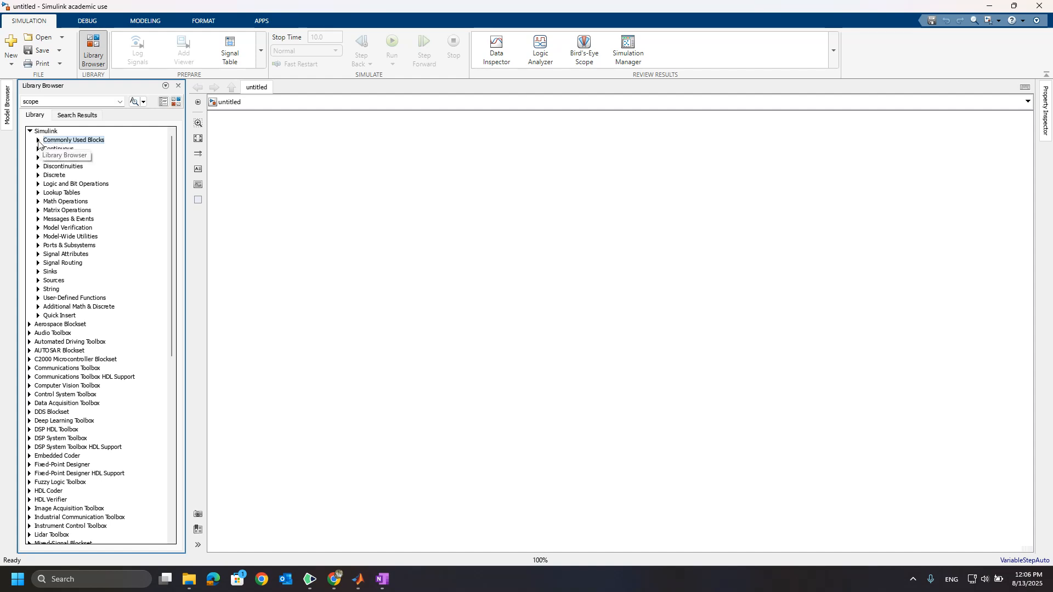
click(38, 140)
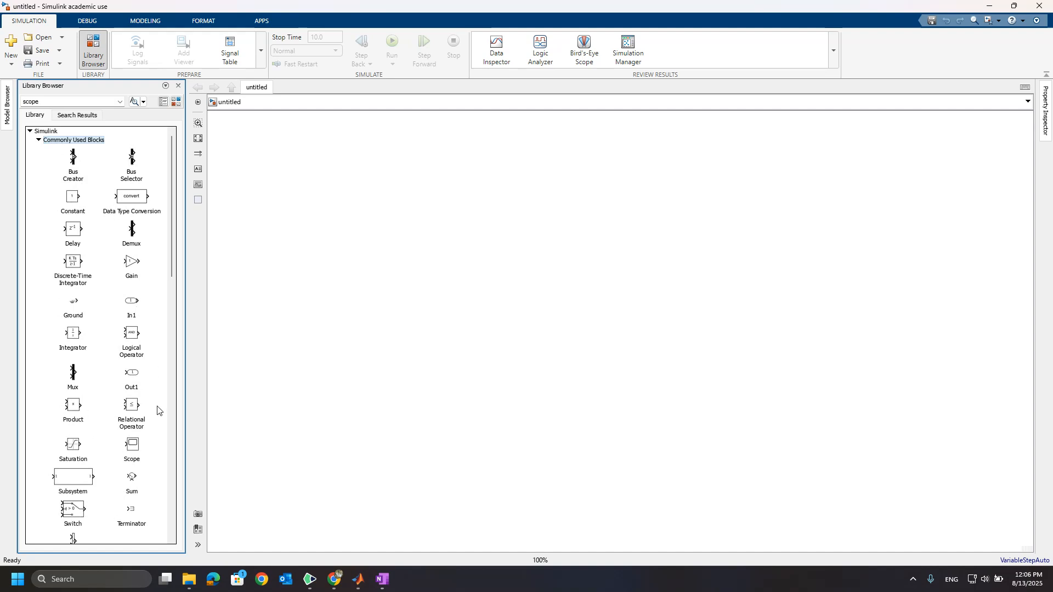
scroll(156, 411, down, 1)
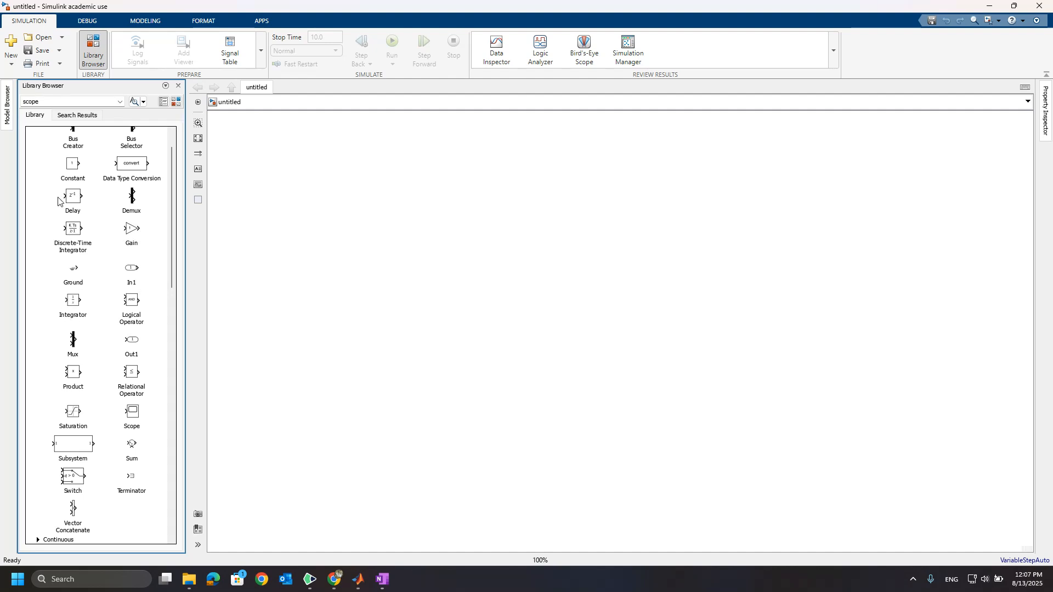
scroll(92, 204, up, 2)
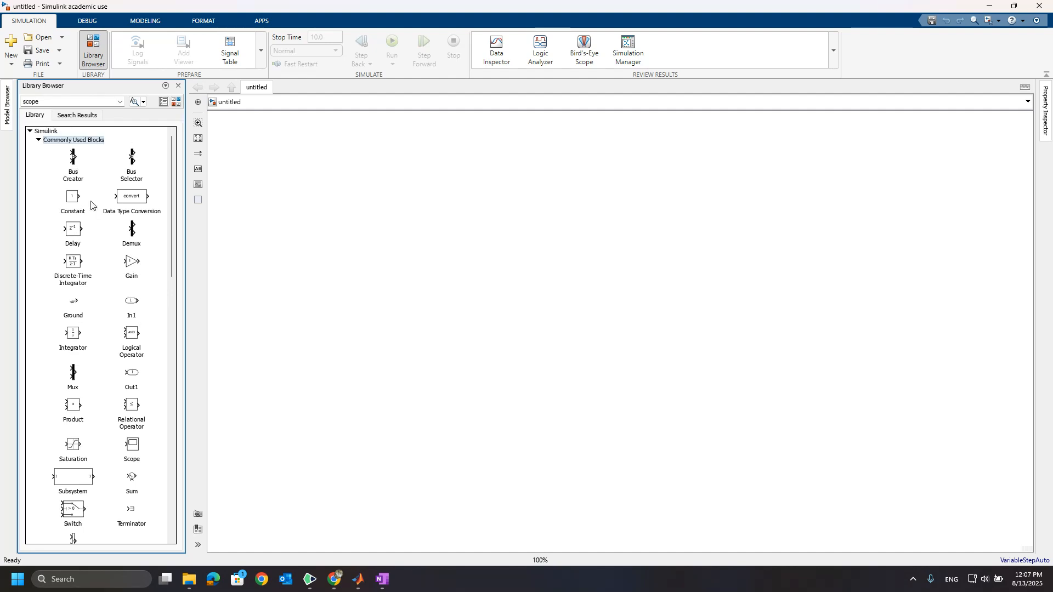
click(39, 140)
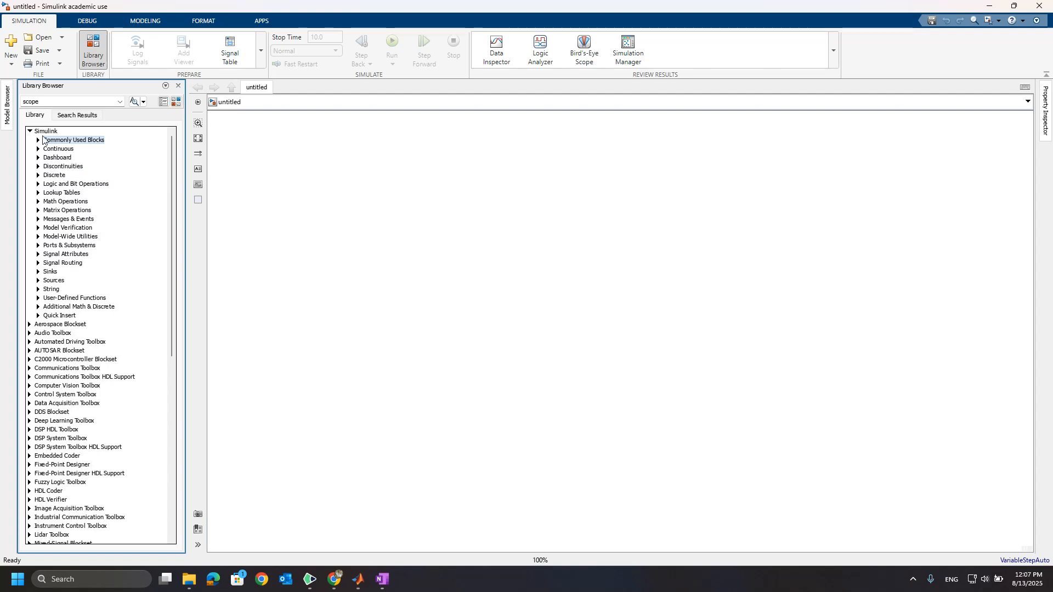
Search the block library for "transfer".
click(56, 102)
text(transfer)
key(Return)
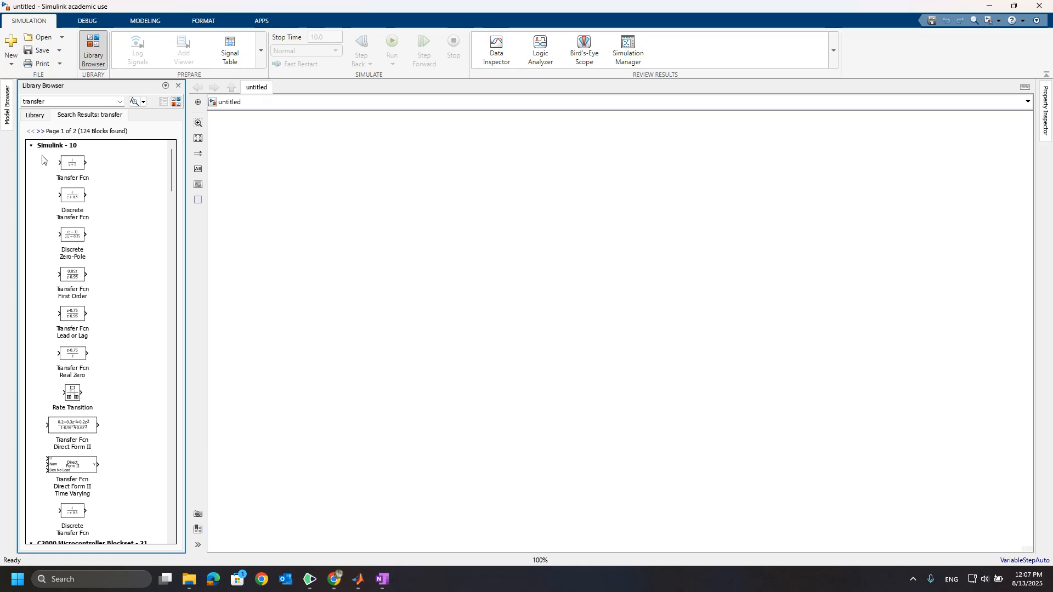
Locate the Transfer Fcn block in the Continuous library of Simulink, then close the Library Browser.
click(37, 116)
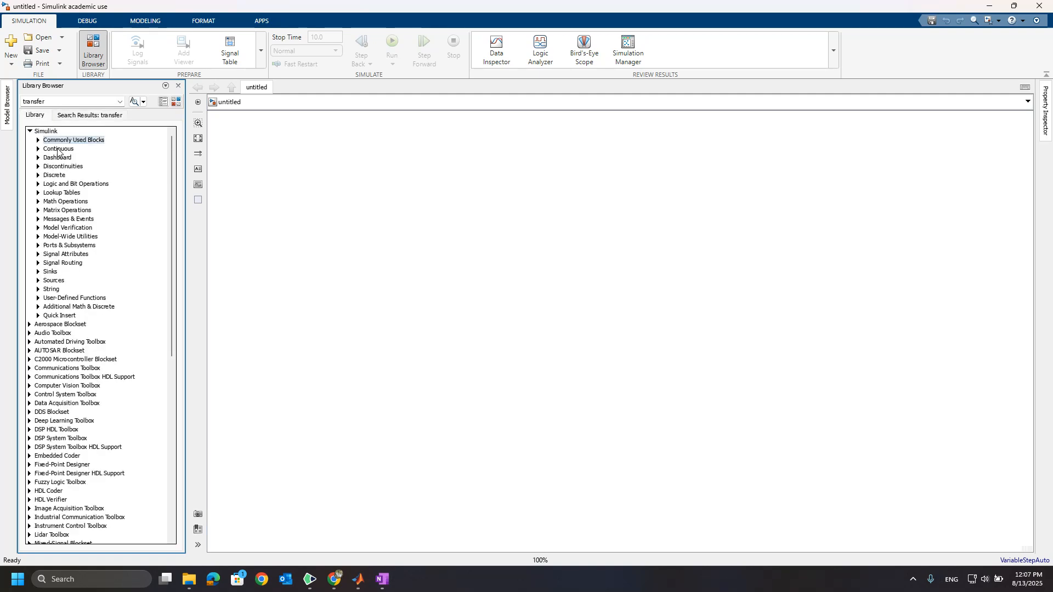
click(57, 149)
click(38, 149)
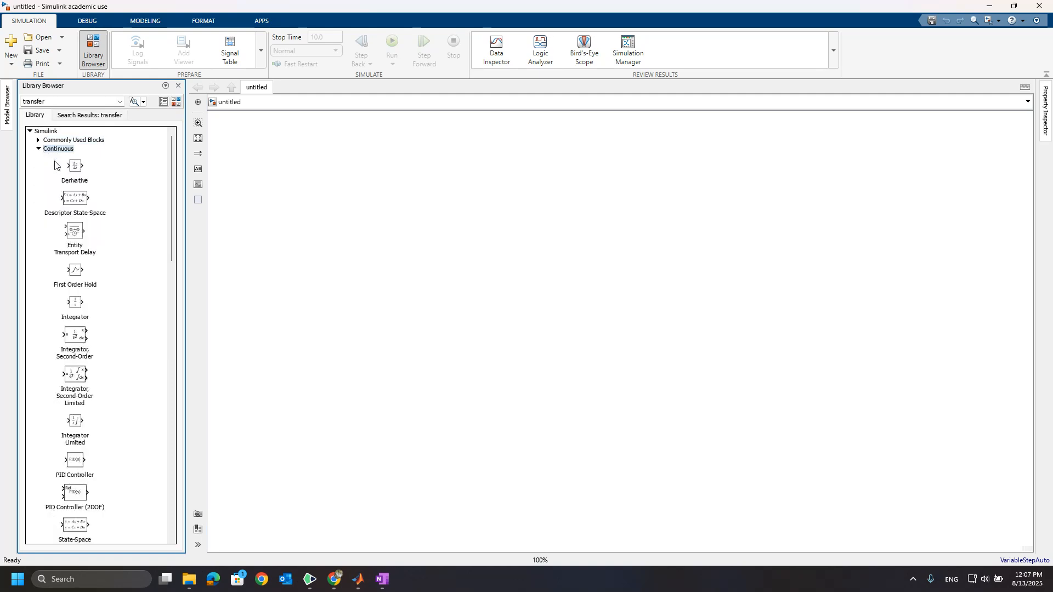
scroll(80, 336, down, 5)
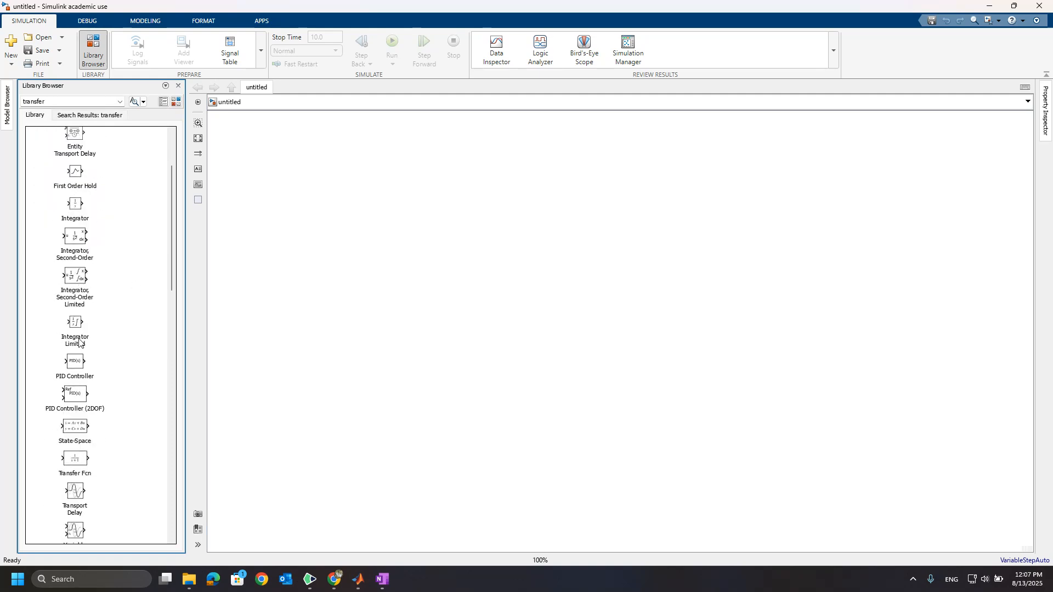
click(79, 396)
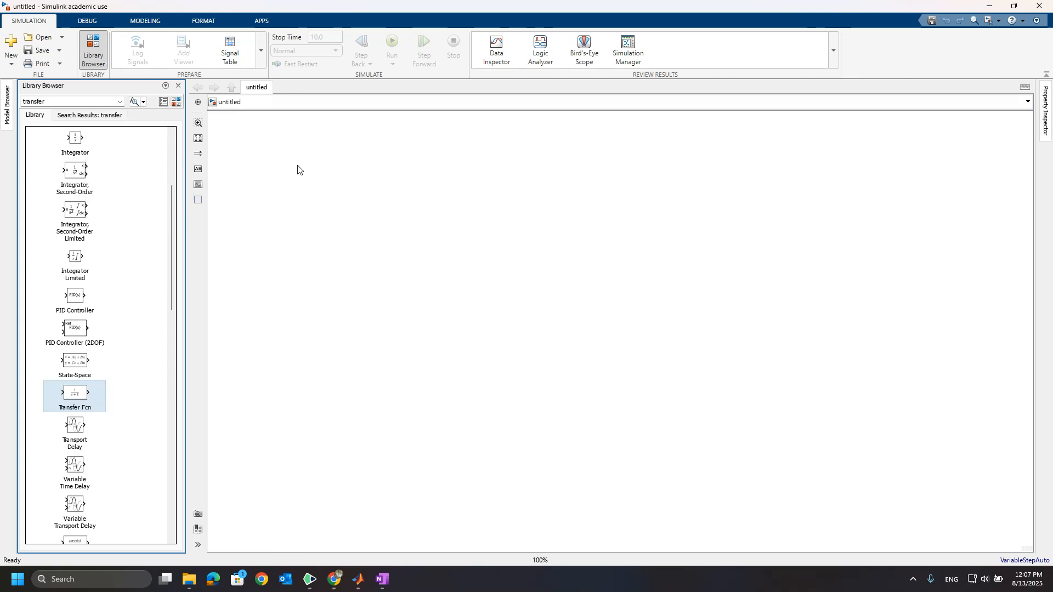
click(179, 86)
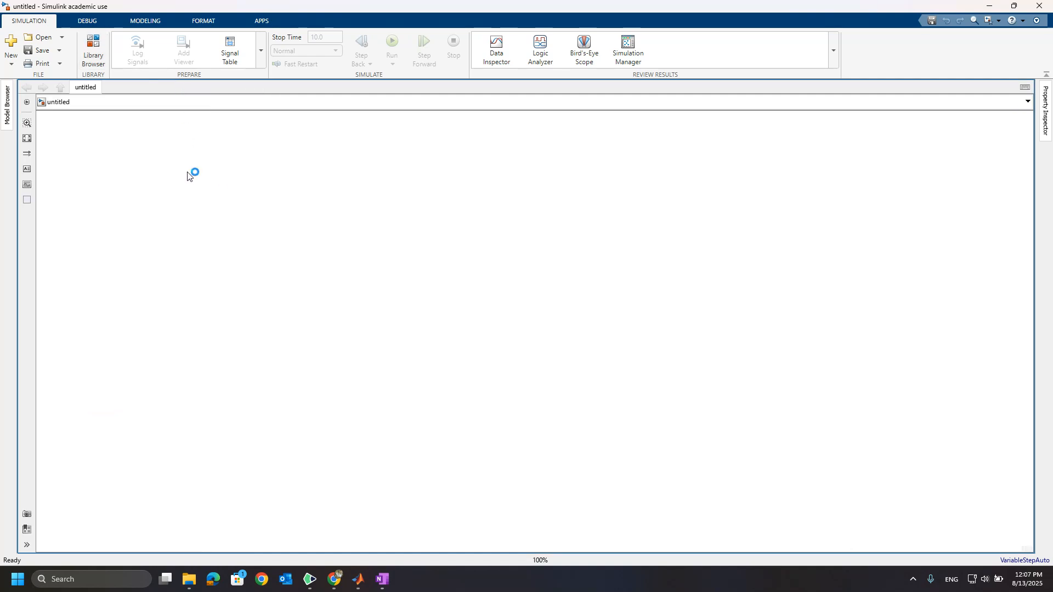
Add a Transfer Fcn block to the empty model by searching "transfer" on the canvas, and place it.
double_click(187, 175)
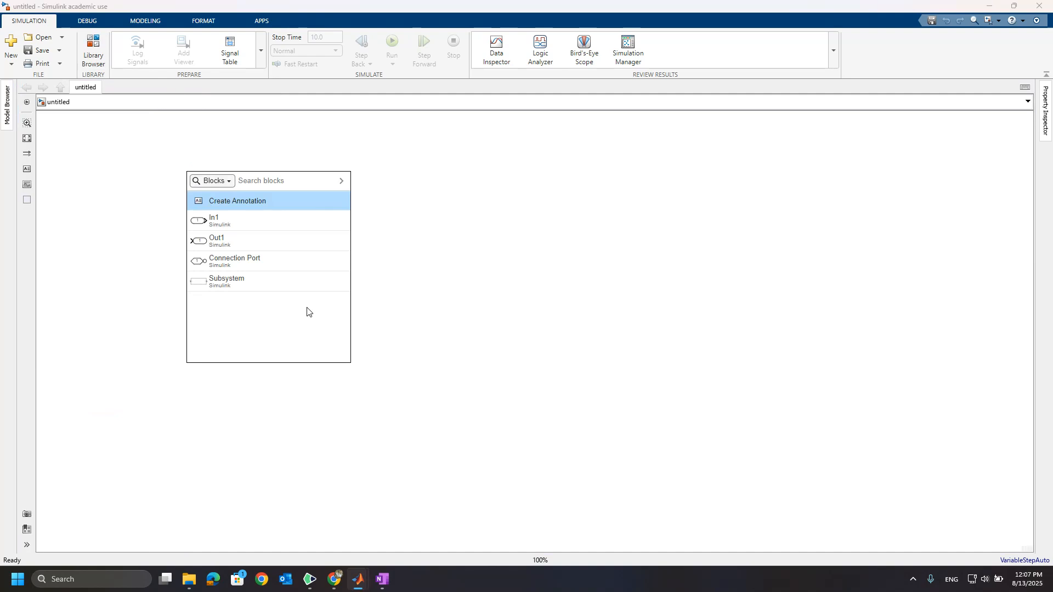
text(transfer)
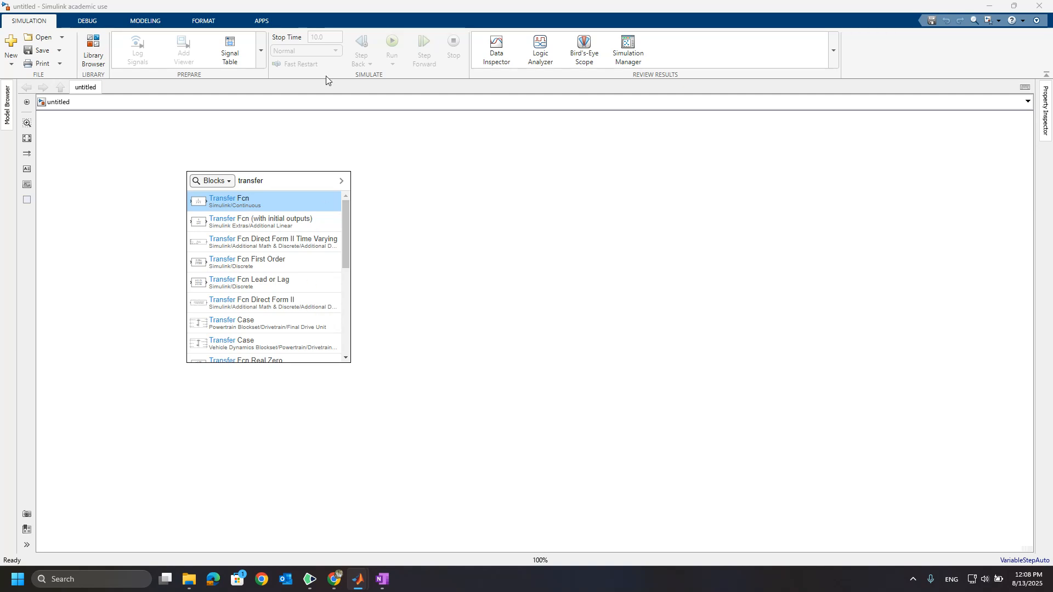
click(230, 203)
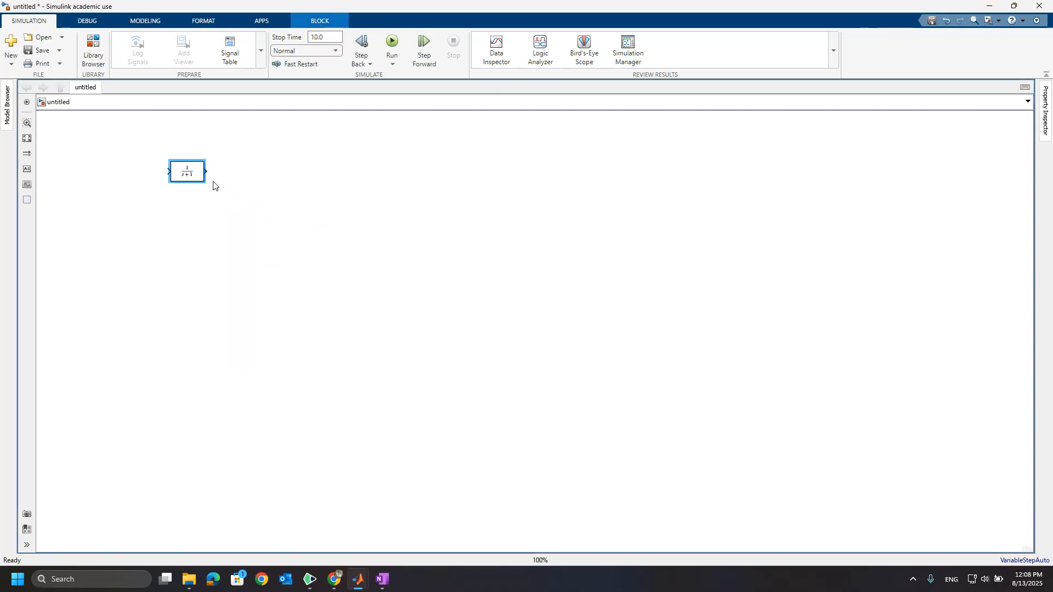
click(327, 225)
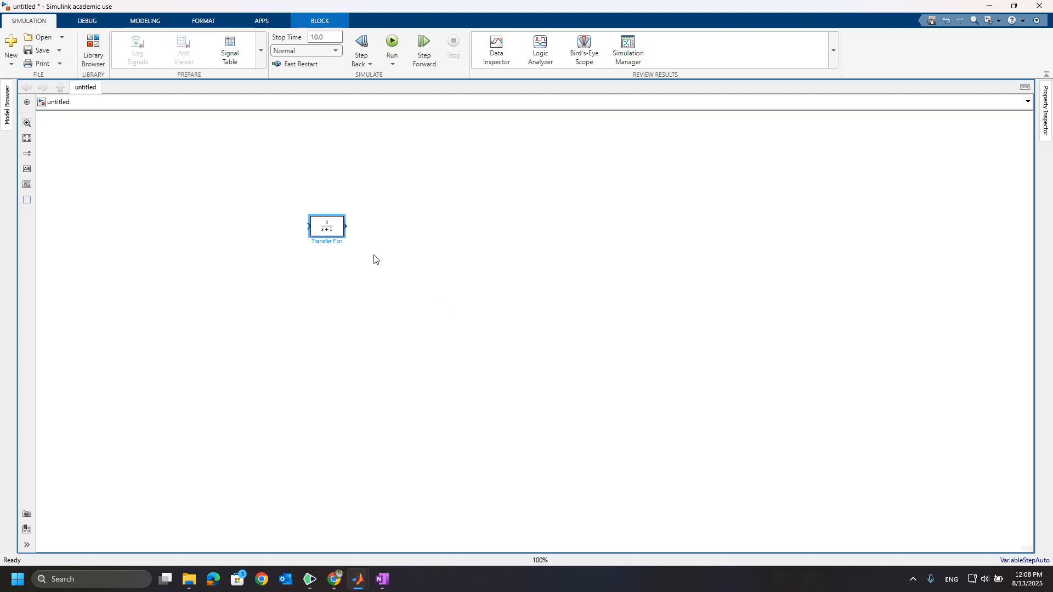
Open the Transfer Fcn block's parameters and apply numerator coefficients of [1 1].
double_click(335, 229)
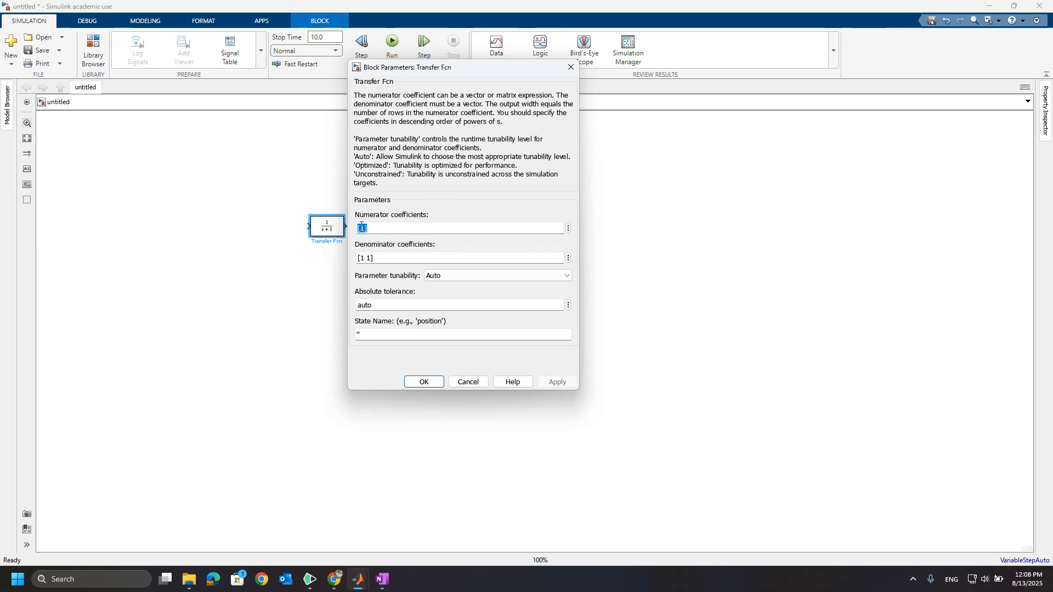
text([1])
key(Left)
key(Left)
text(1)
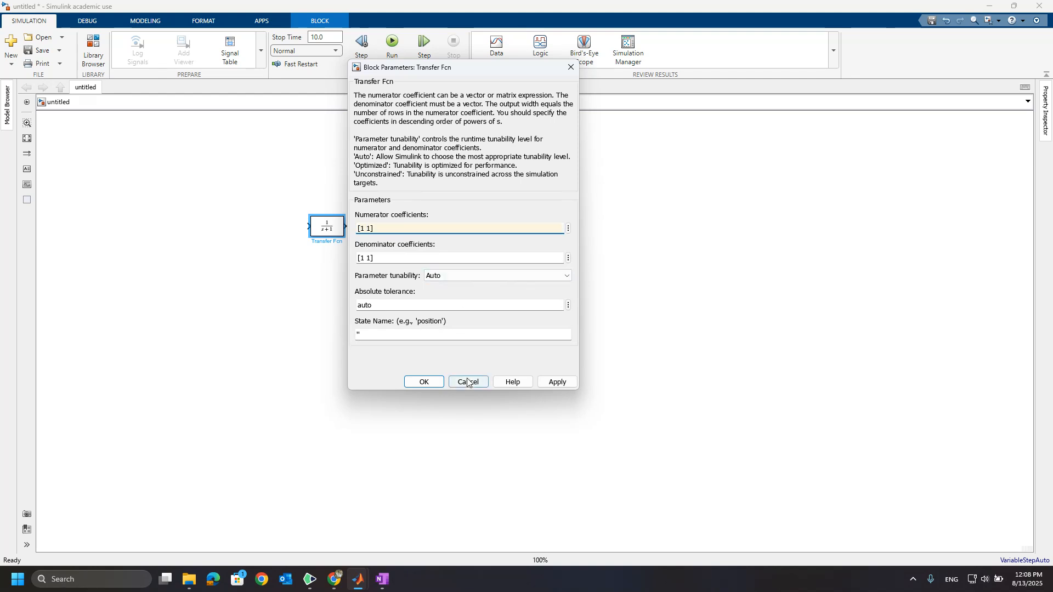
click(555, 383)
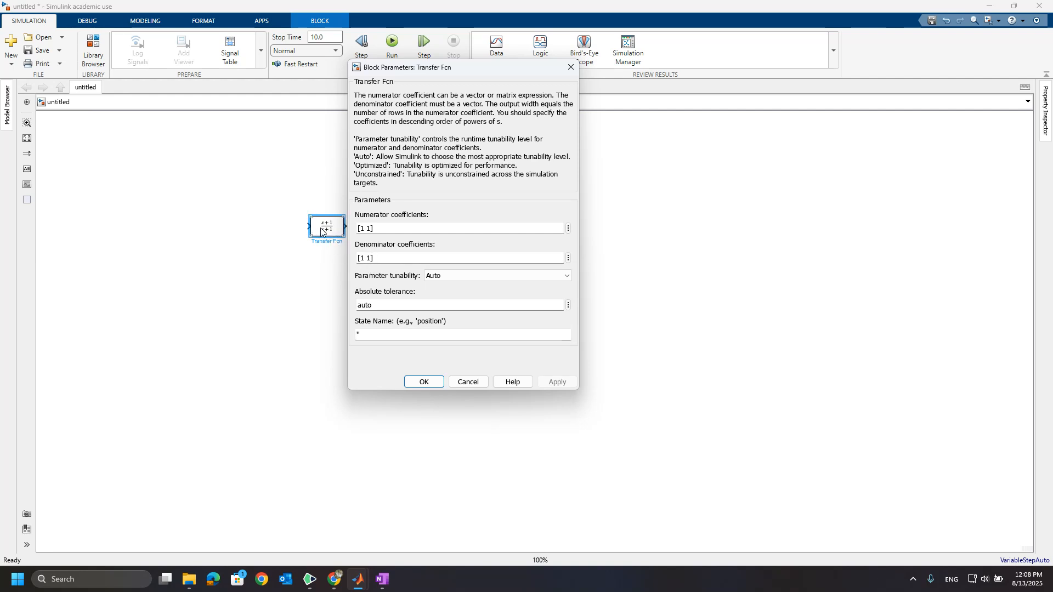
Change the numerator coefficients of the Transfer Fcn block to [1 4] and apply the change.
double_click(359, 228)
click(367, 229)
key(Delete)
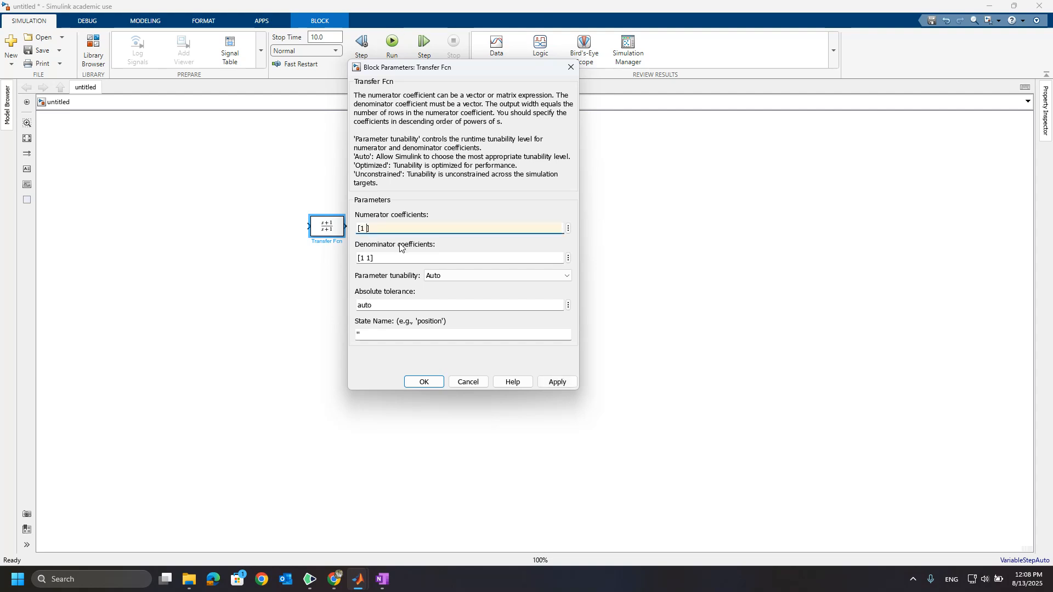
click(556, 383)
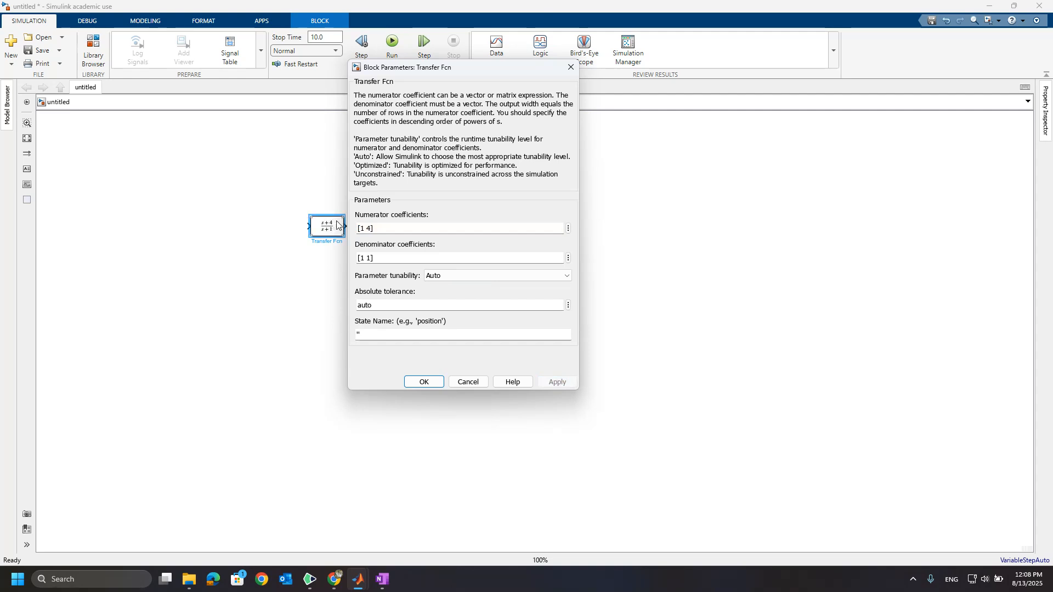
Try to apply numerator coefficients of [1 1 4], and change them back to [1 4].
click(366, 227)
click(367, 227)
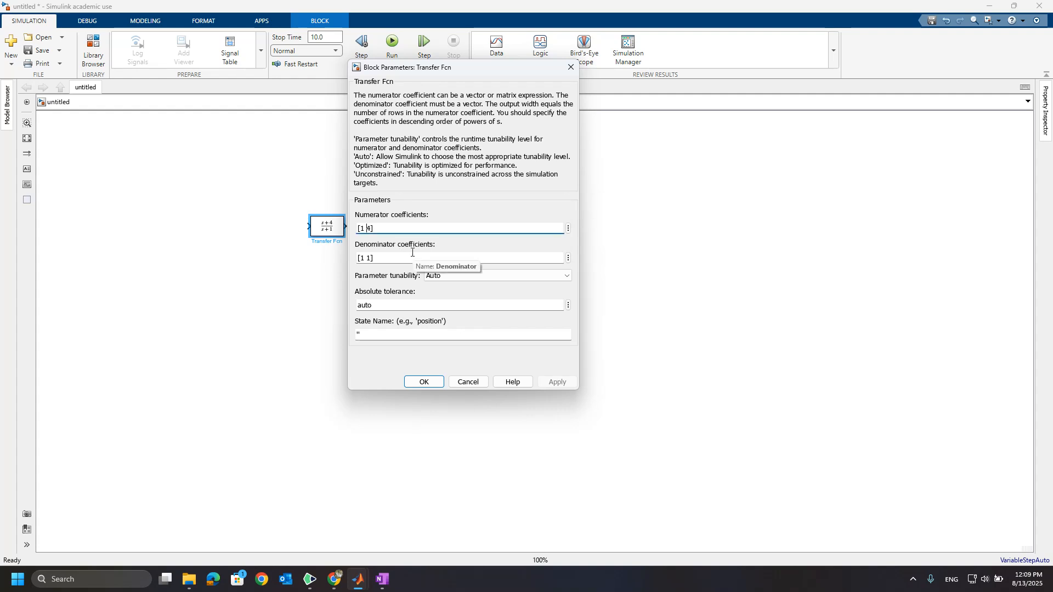
text(1)
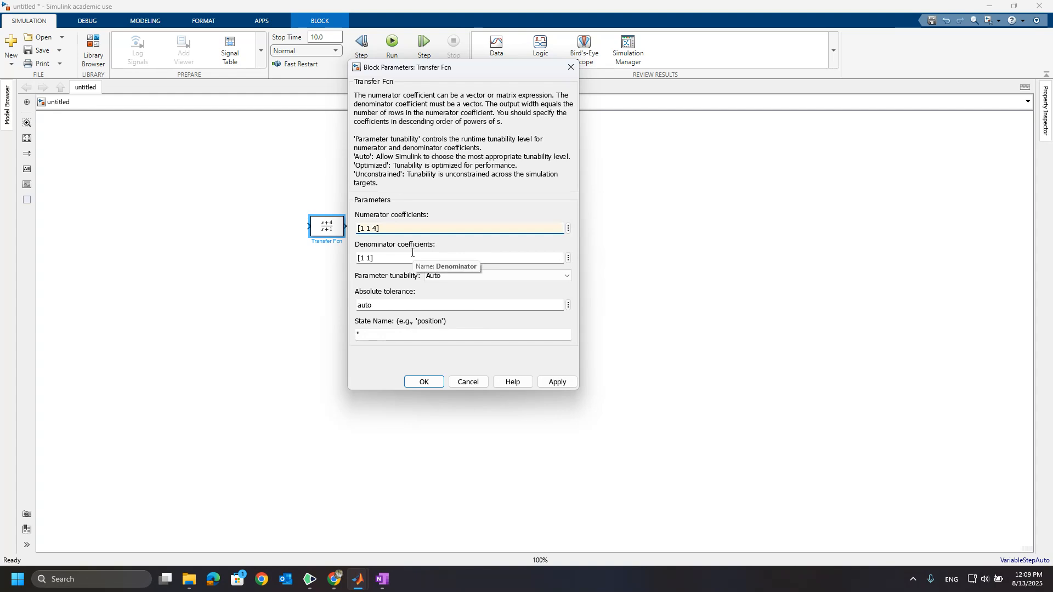
click(559, 382)
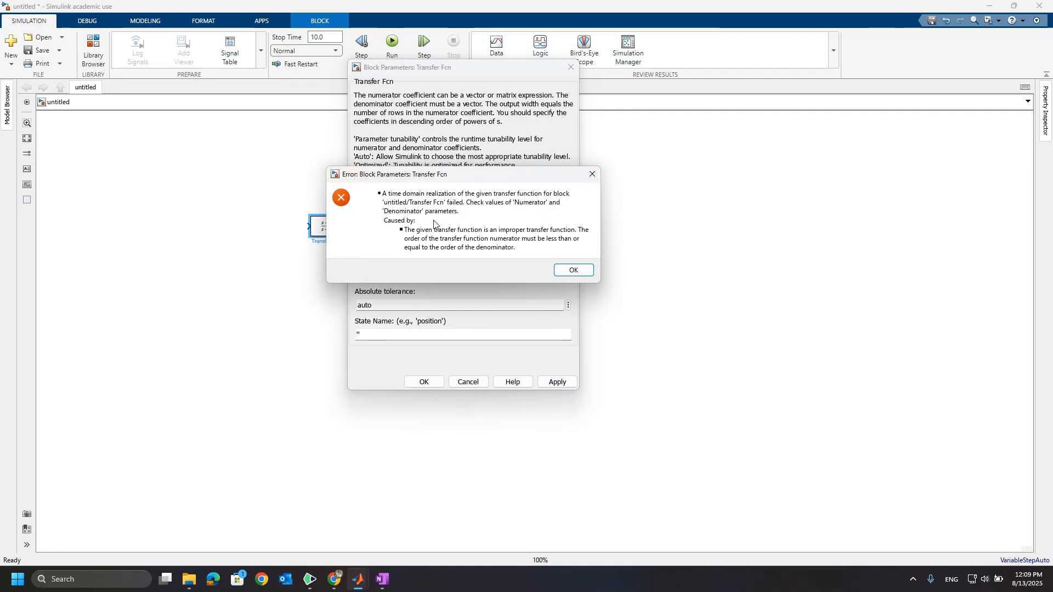
click(591, 174)
click(370, 228)
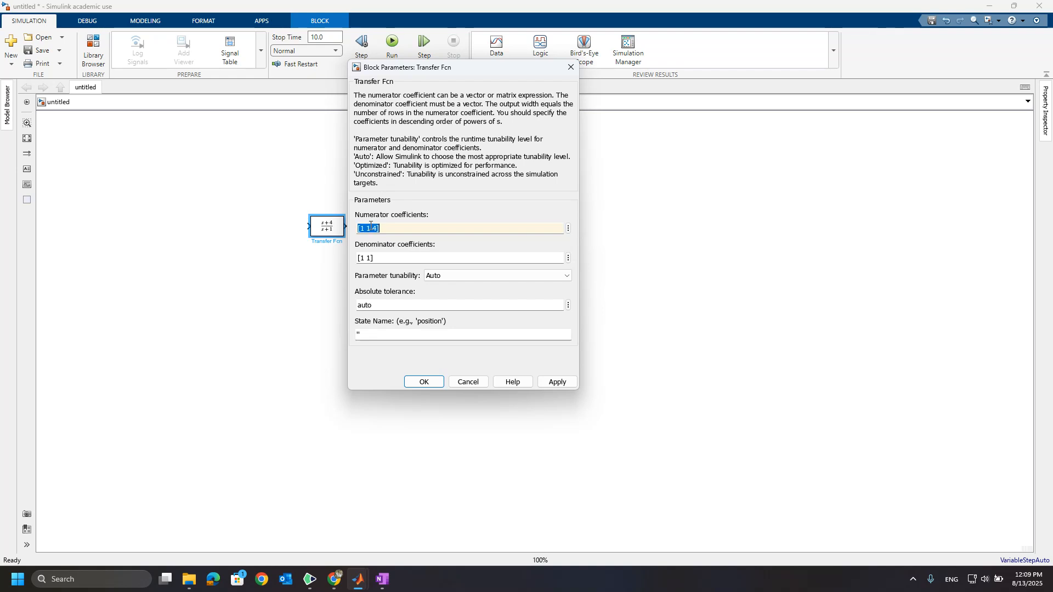
click(371, 228)
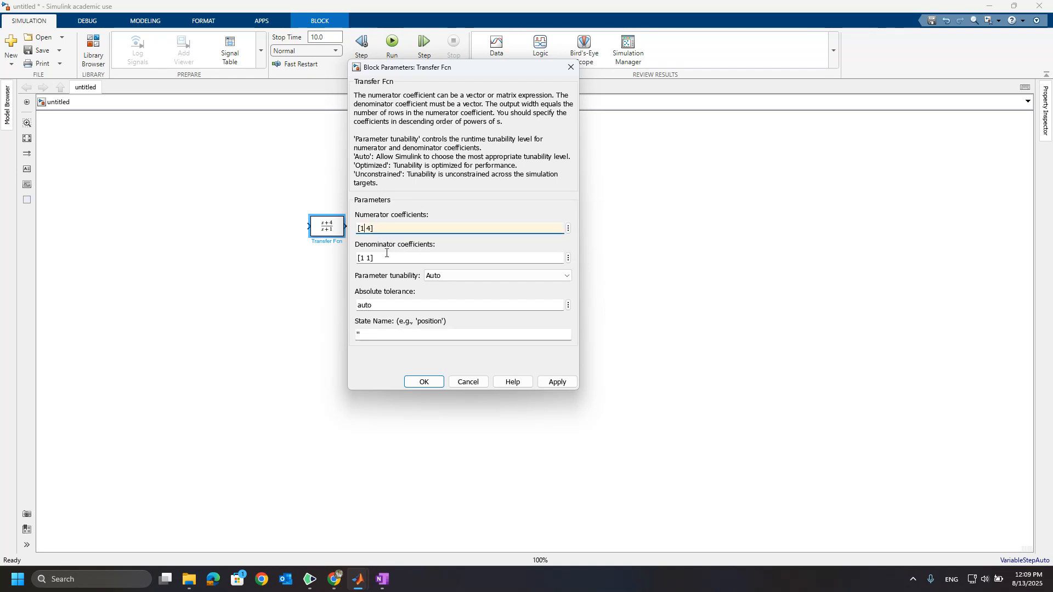
Set the denominator coefficients to [1 1 4], accept the parameters, and enlarge the Transfer Fcn block enough to display its full expression.
click(363, 259)
click(361, 258)
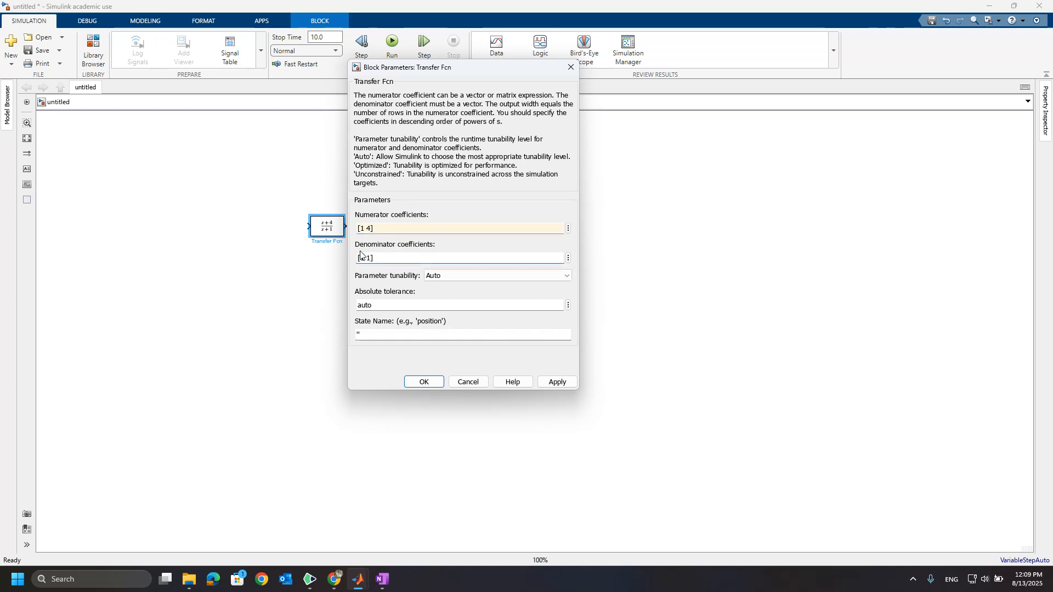
click(365, 258)
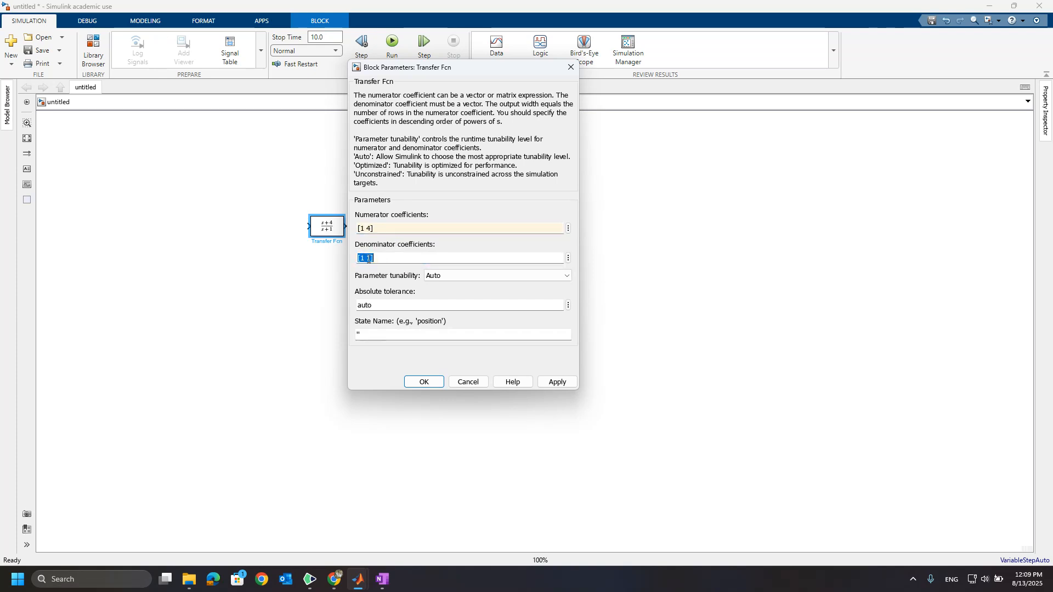
click(368, 259)
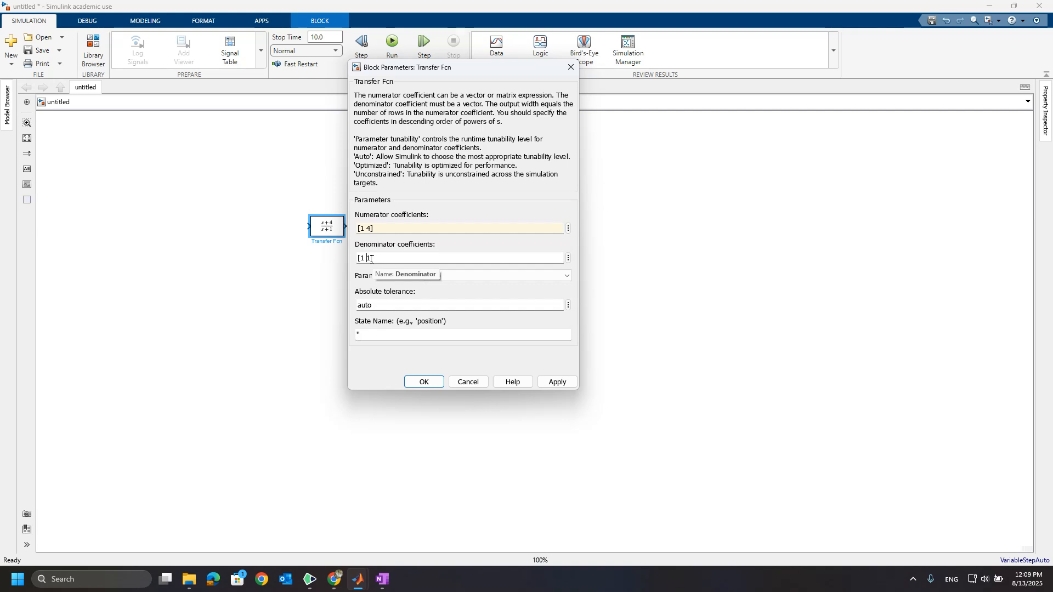
key(Delete)
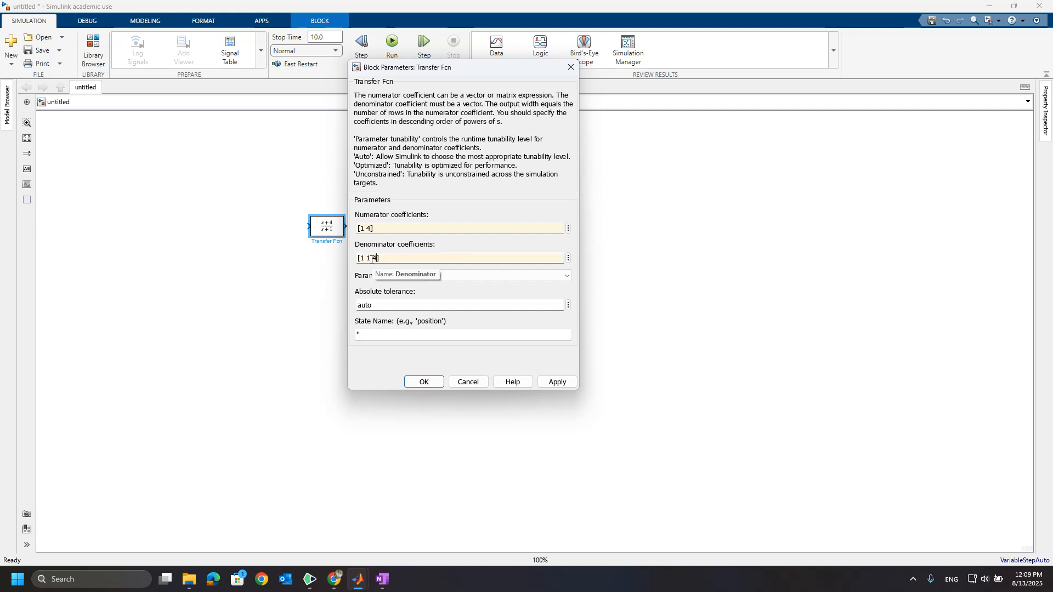
click(552, 383)
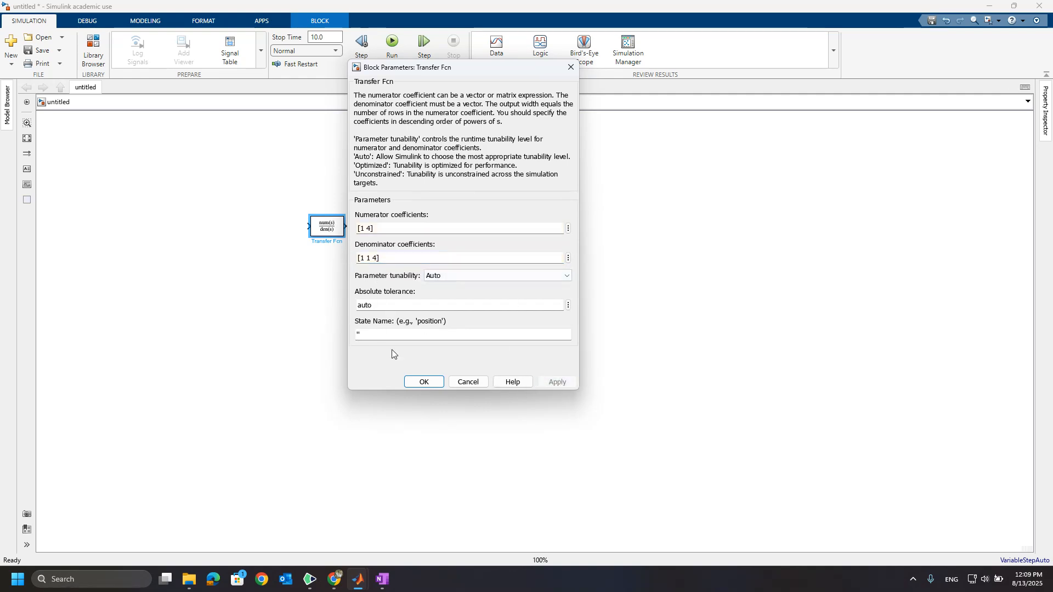
click(423, 385)
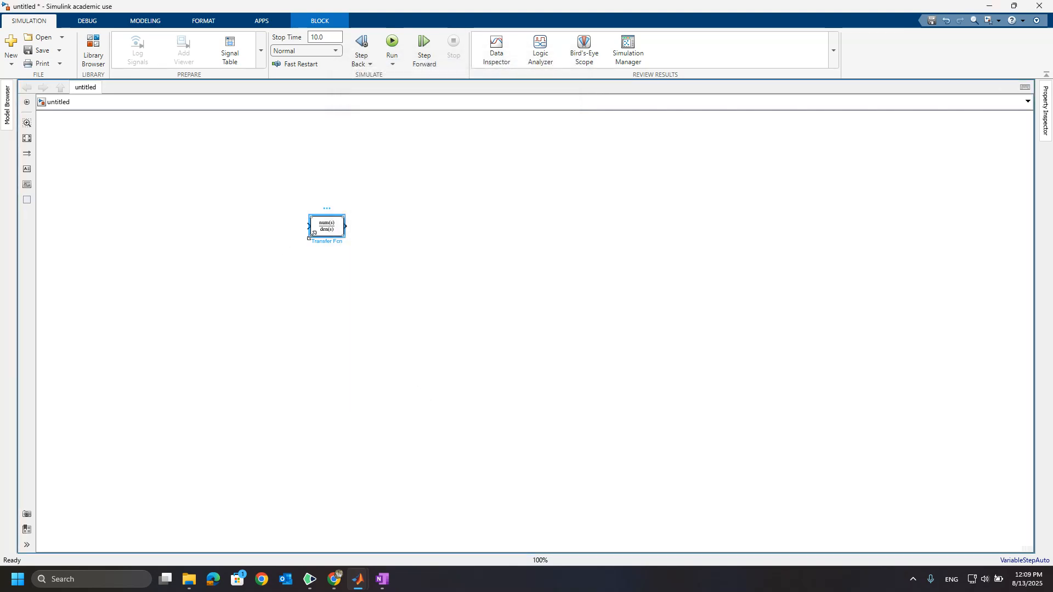
drag(310, 237, 177, 261)
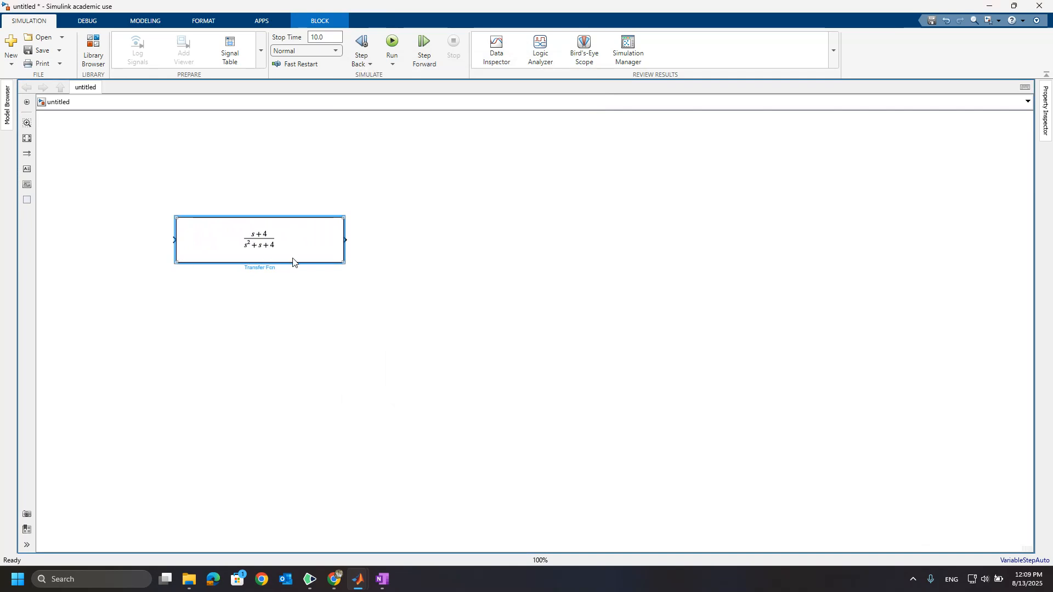
Set the Transfer Fcn block's denominator coefficients to [1 0 1 4] and shrink the block to fit its expression more closely.
double_click(262, 248)
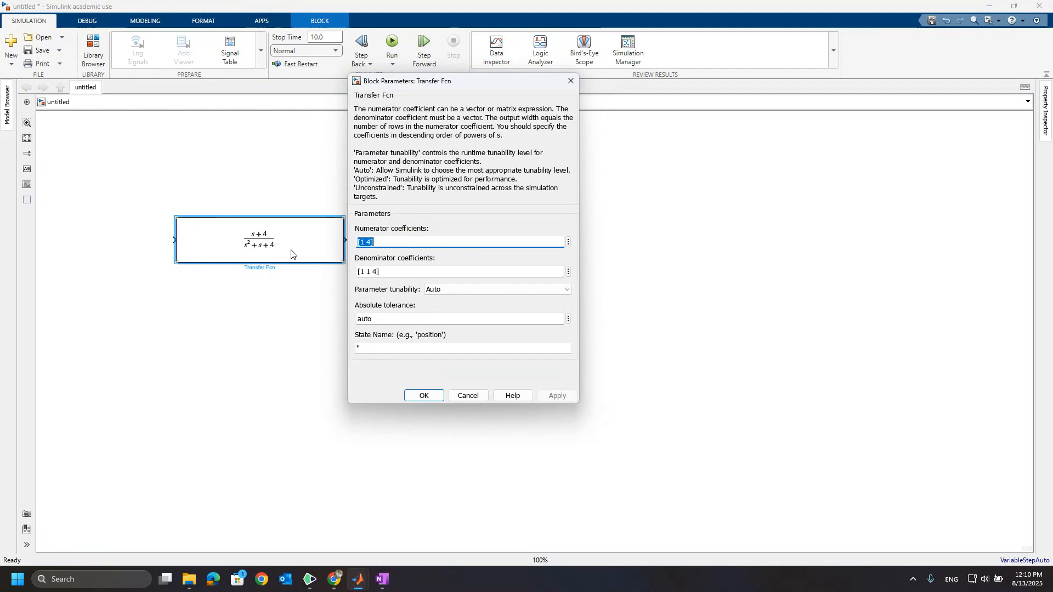
triple_click(366, 271)
click(369, 272)
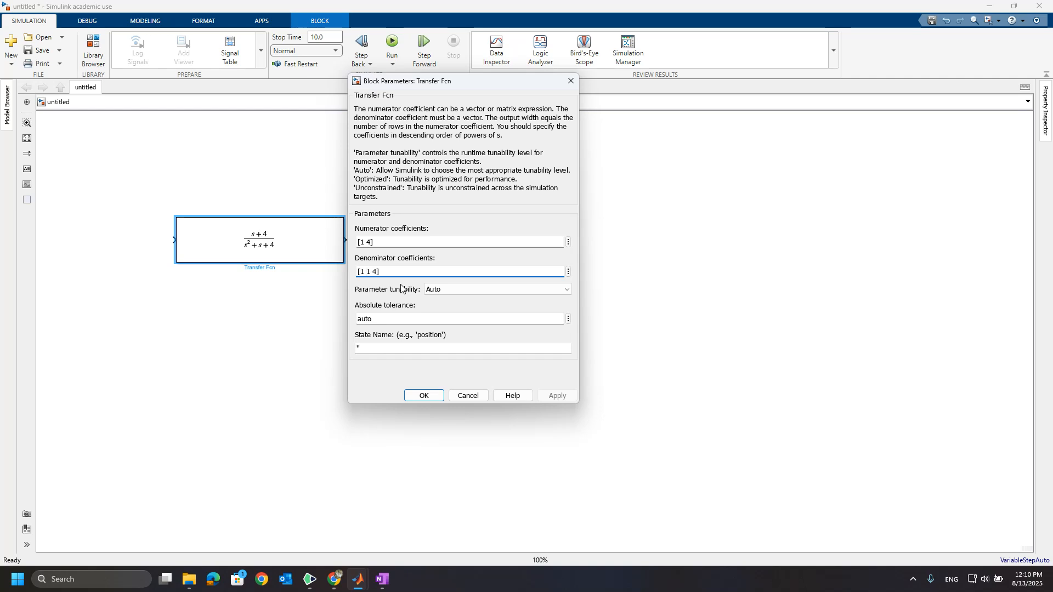
text(0)
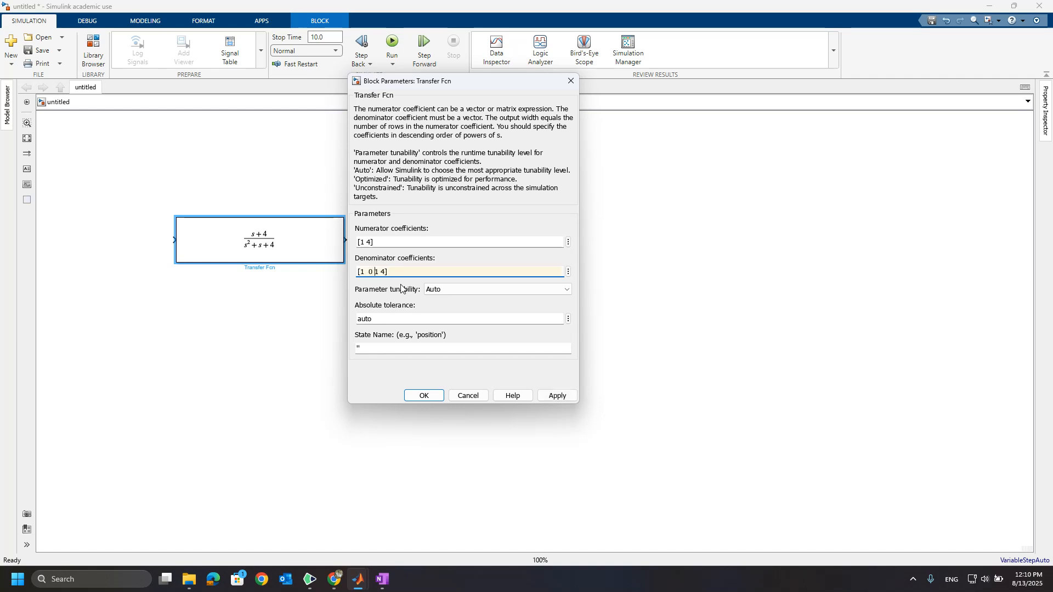
click(425, 401)
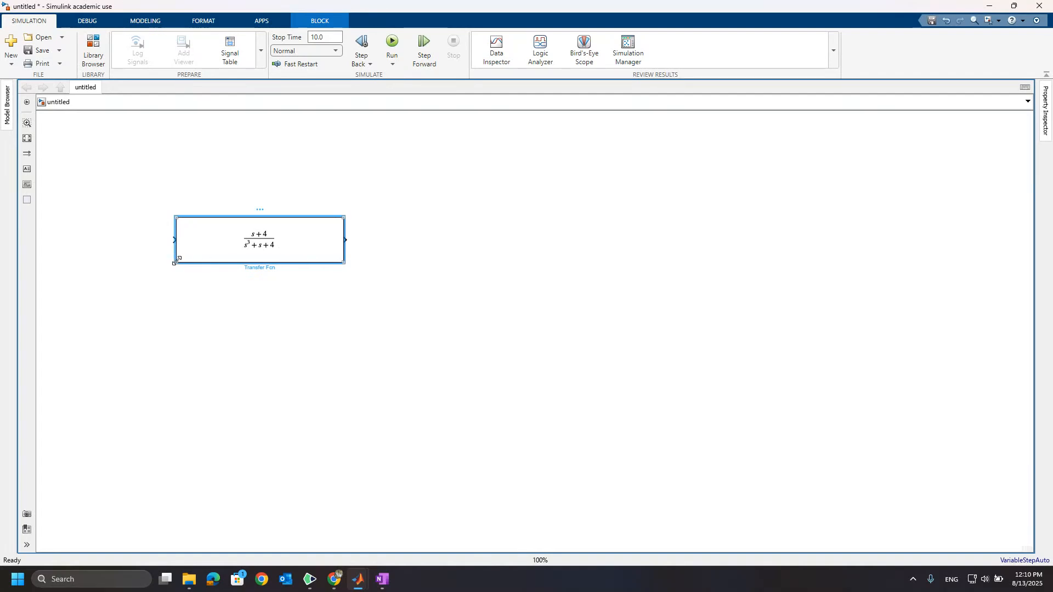
drag(177, 262, 245, 247)
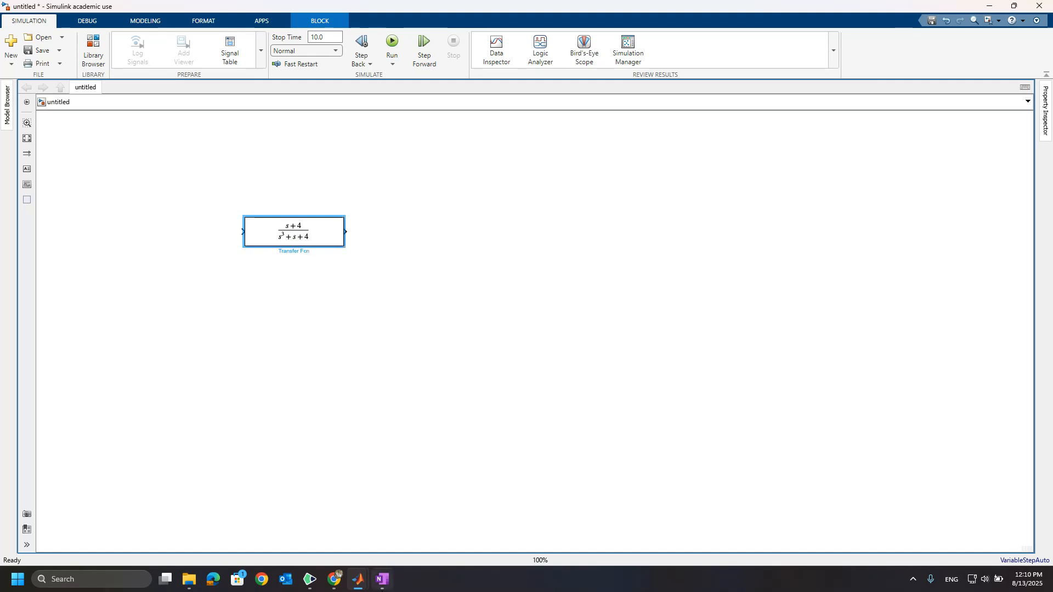
Switch to OneNote and review the Example 20 series RL circuit problem and its transfer function block diagram.
mouse_move(387, 577)
click(383, 541)
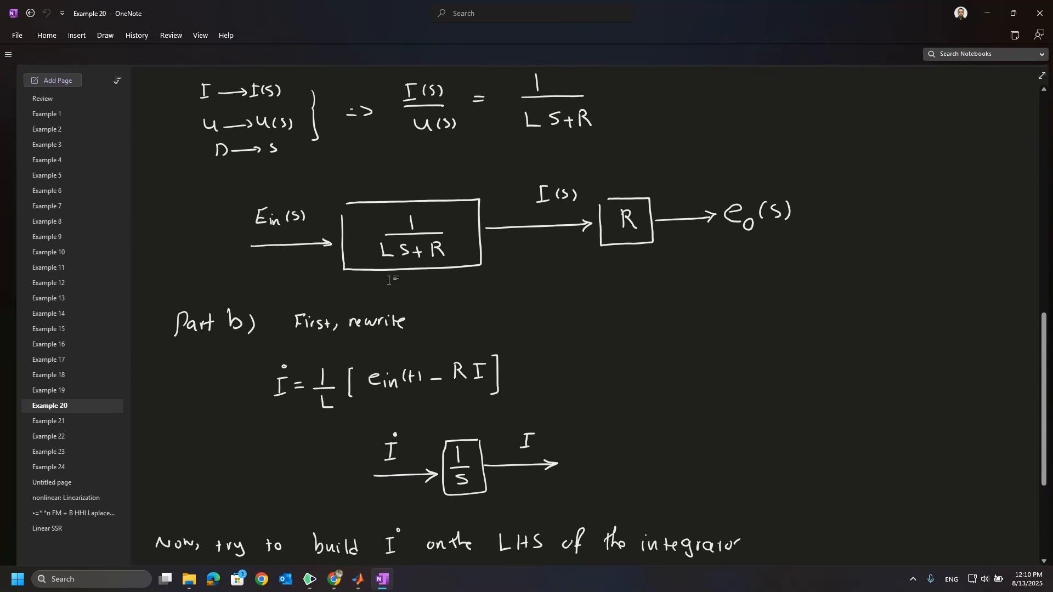
scroll(490, 174, up, 12)
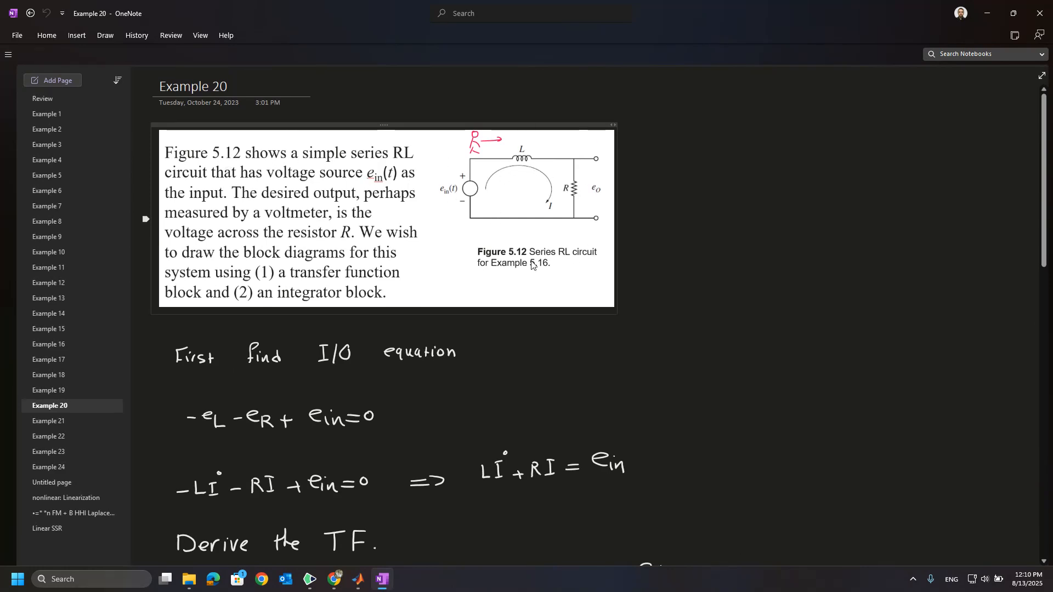
scroll(554, 292, down, 10)
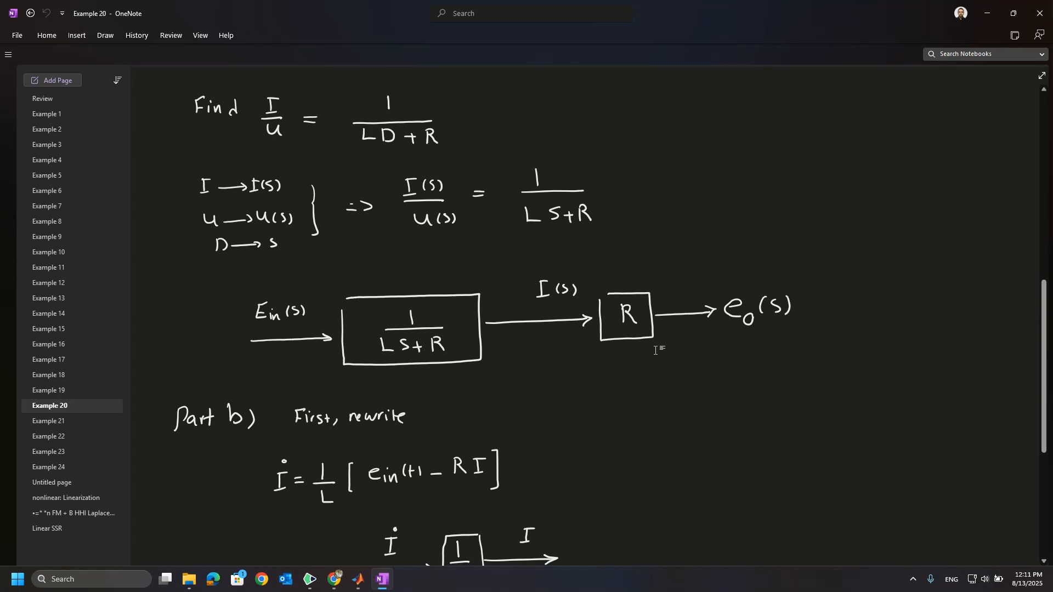
Switch to the main MATLAB window, create a new script, and close the empty untitled2 script.
click(354, 570)
click(299, 524)
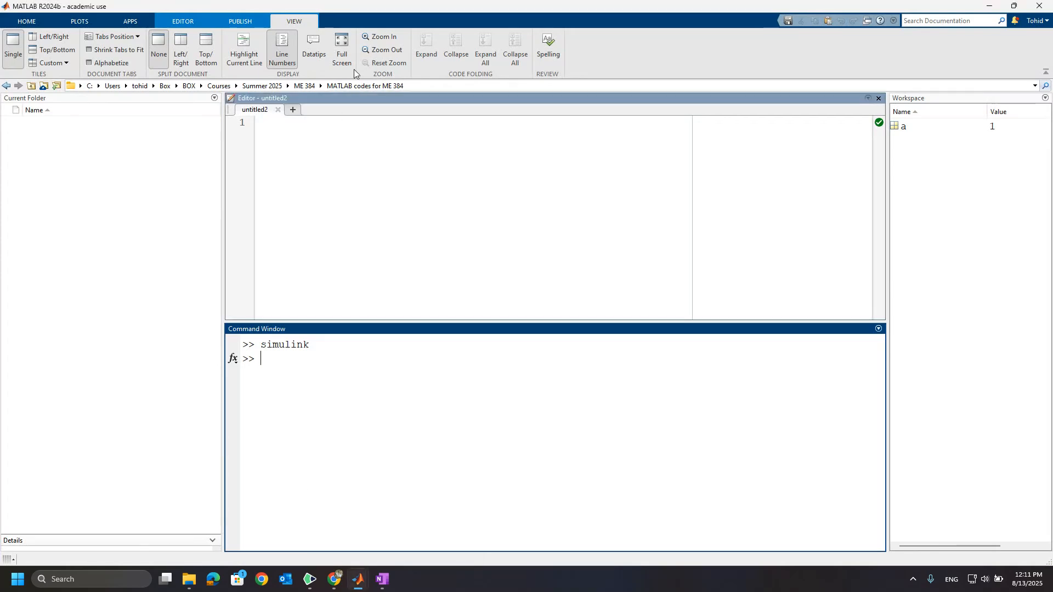
click(374, 169)
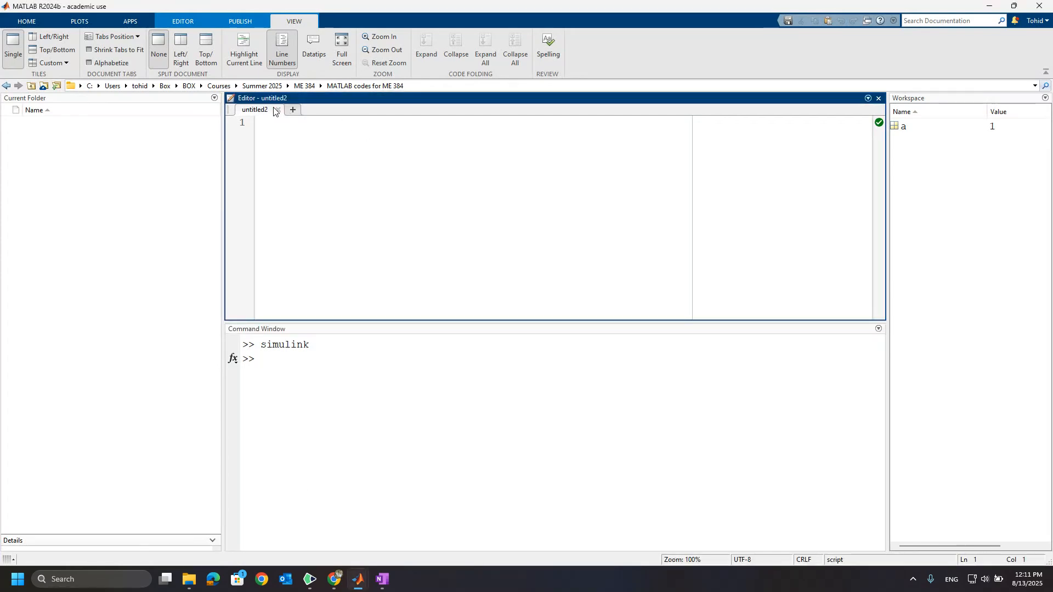
click(38, 23)
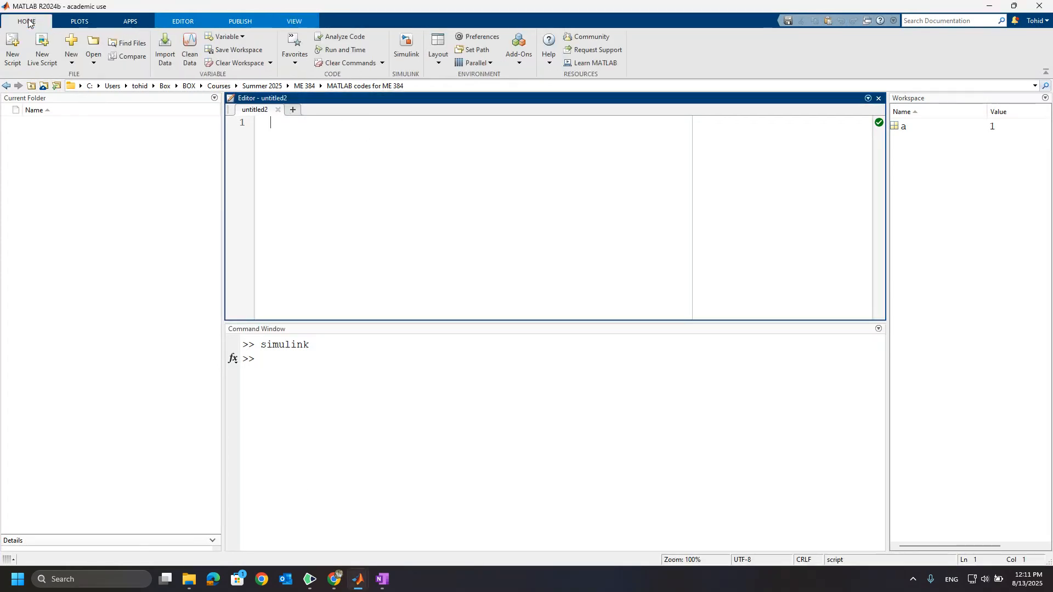
click(13, 48)
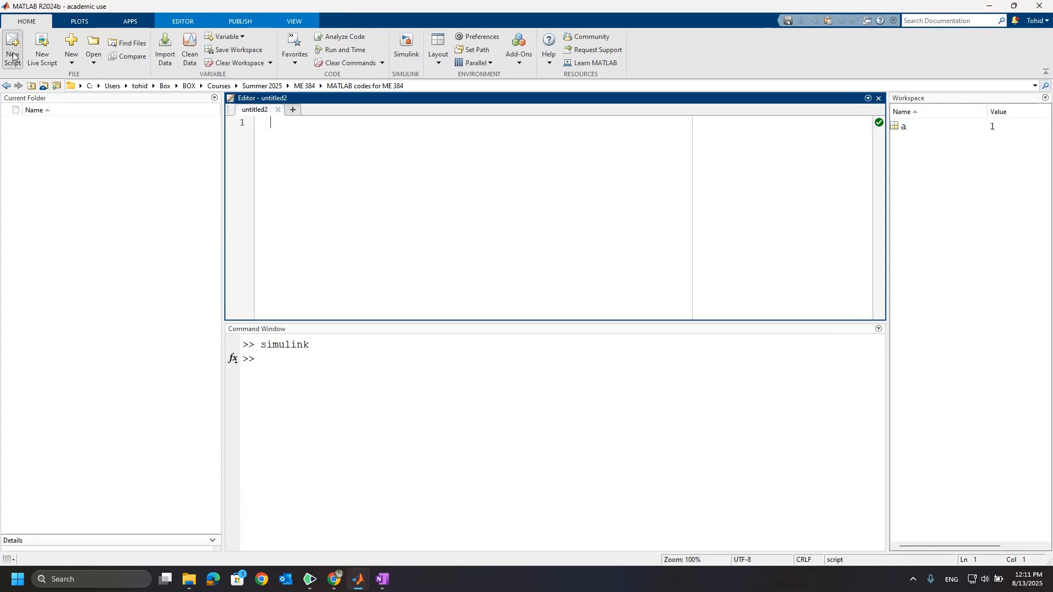
click(276, 110)
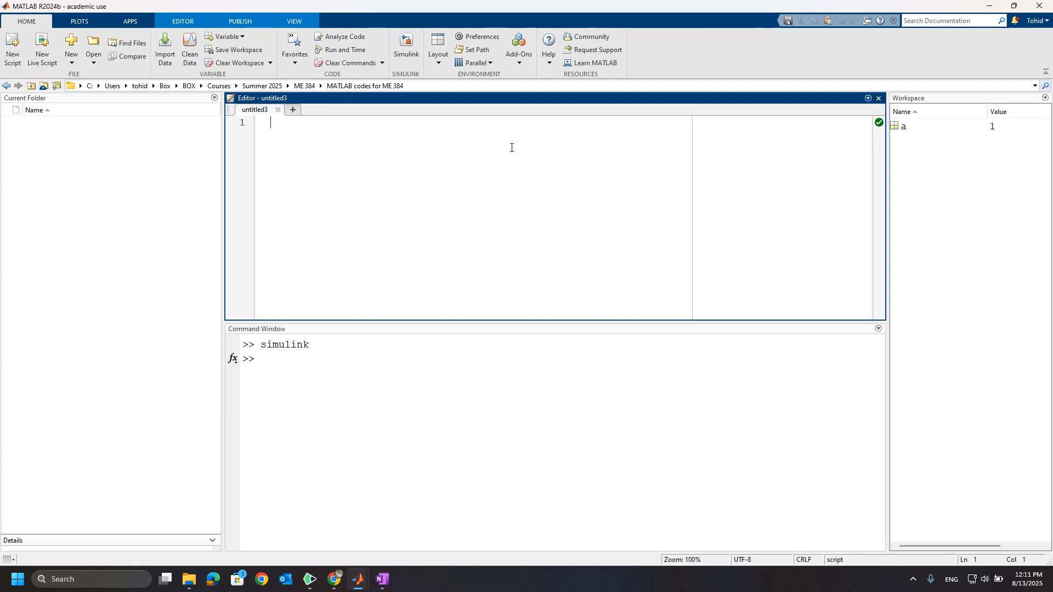
Begin the new script with the lines clc, clear and close all, followed by a blank line.
text(clc)
key(Return)
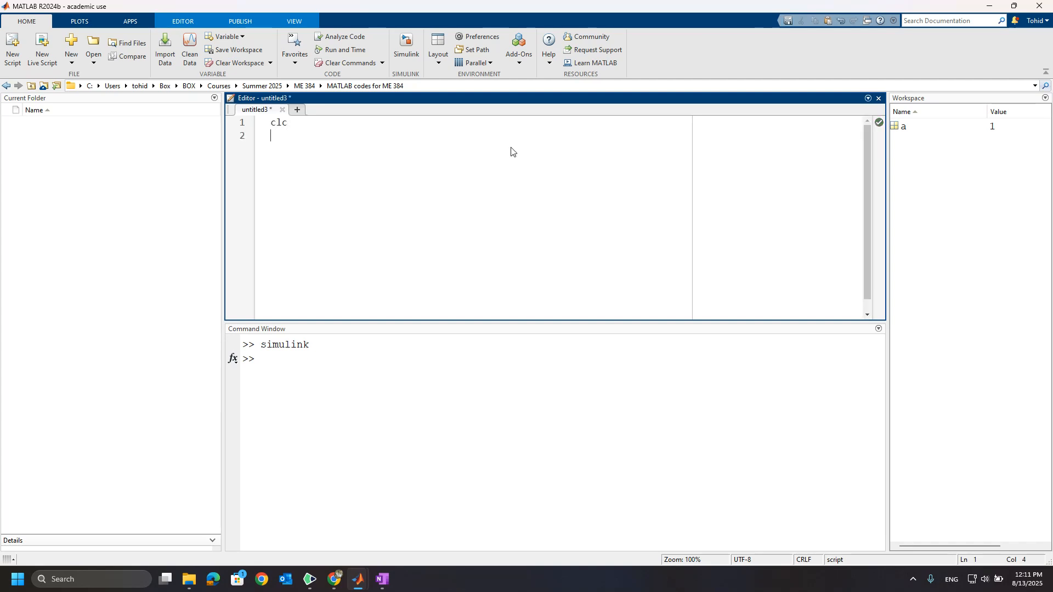
text(clear)
key(Return)
text(close all)
key(Return)
key(Return)
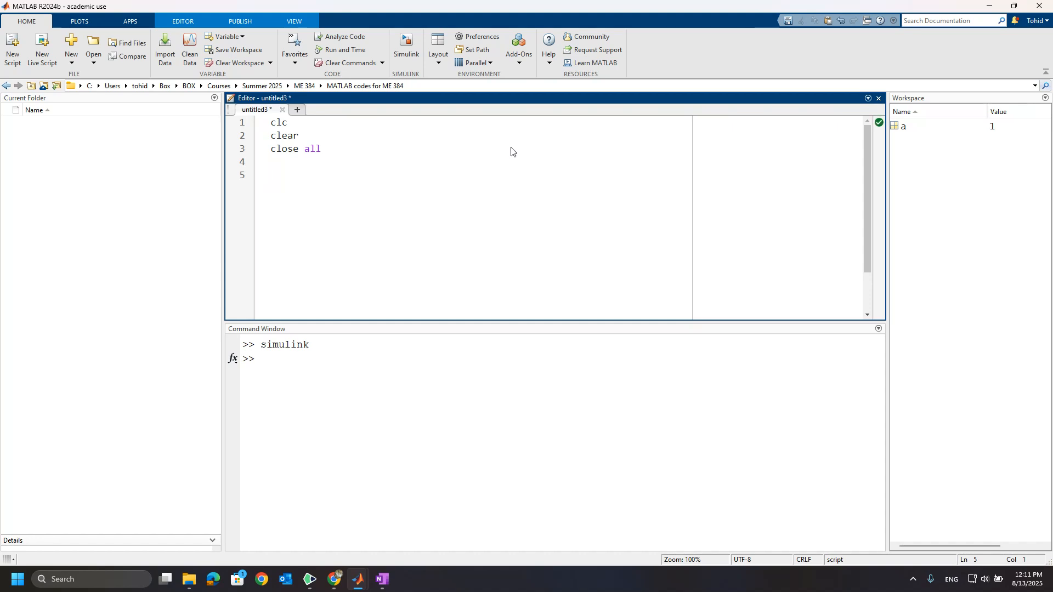
Define the circuit parameters in the script as L = 1; and R = 1; on separate lines.
text(L = 1;)
key(Return)
text(R = 1;)
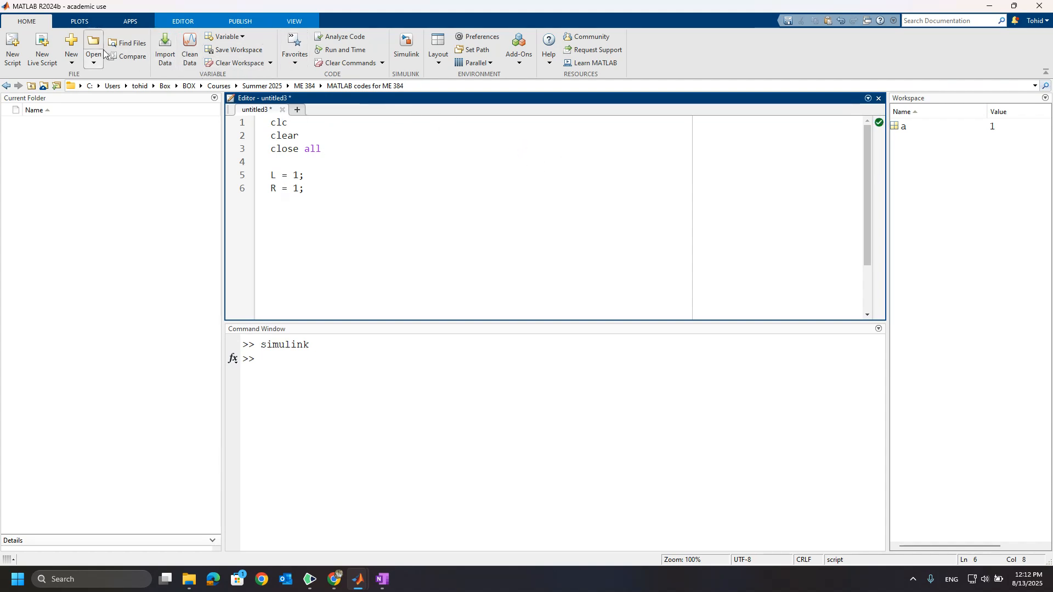
Save the script as Example20_code in the MATLAB codes for ME 384 folder and run it.
click(184, 23)
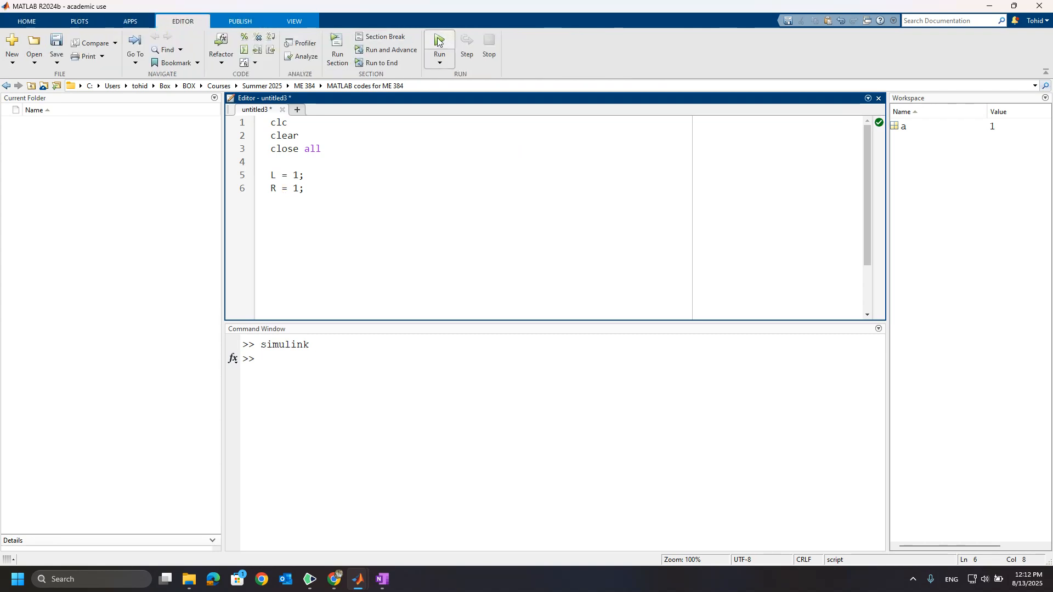
key(ctrl+s)
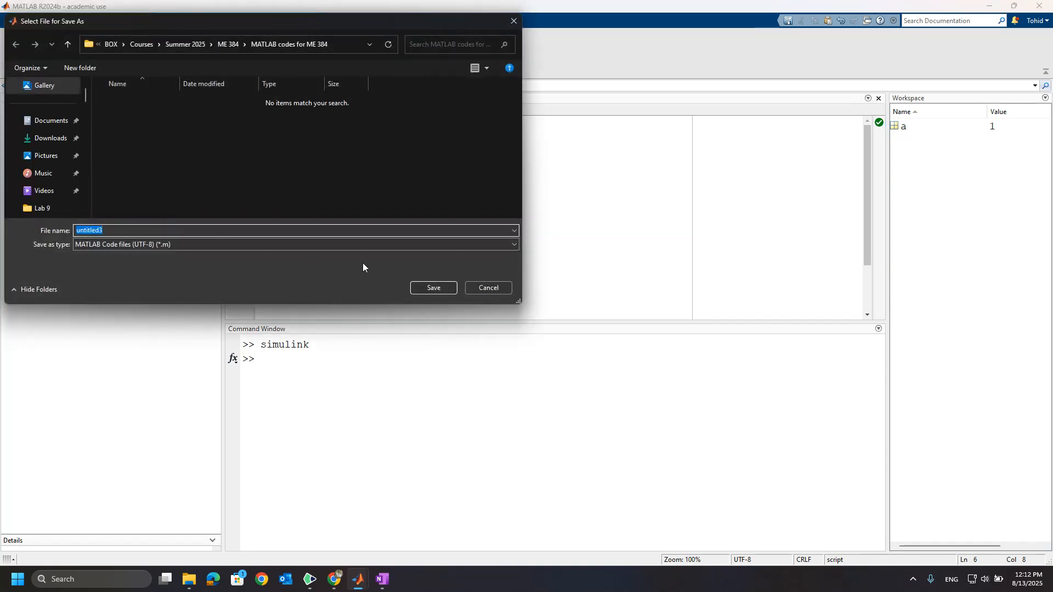
text(Example20_code)
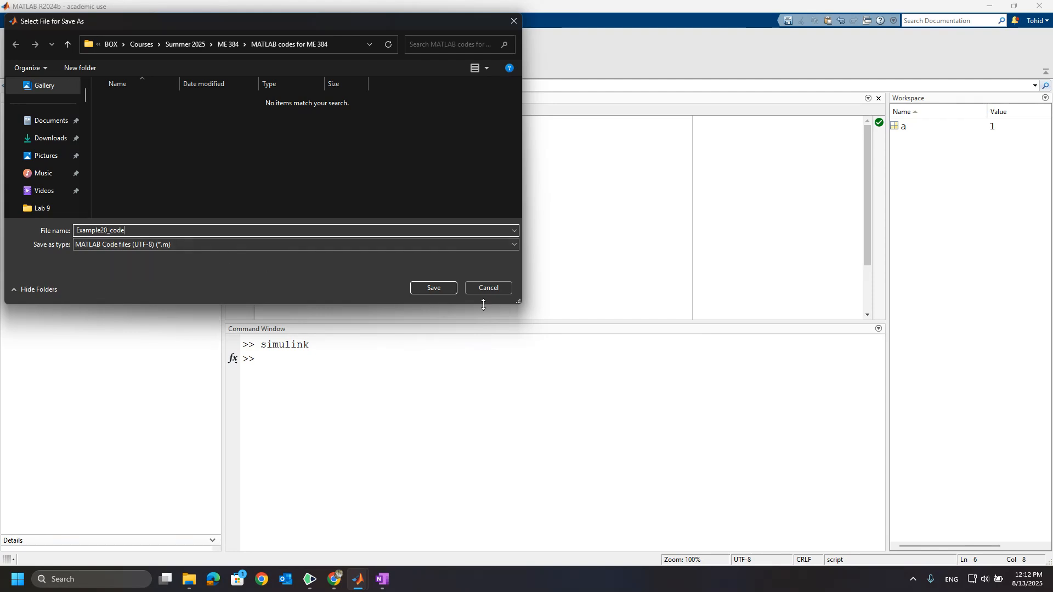
click(439, 288)
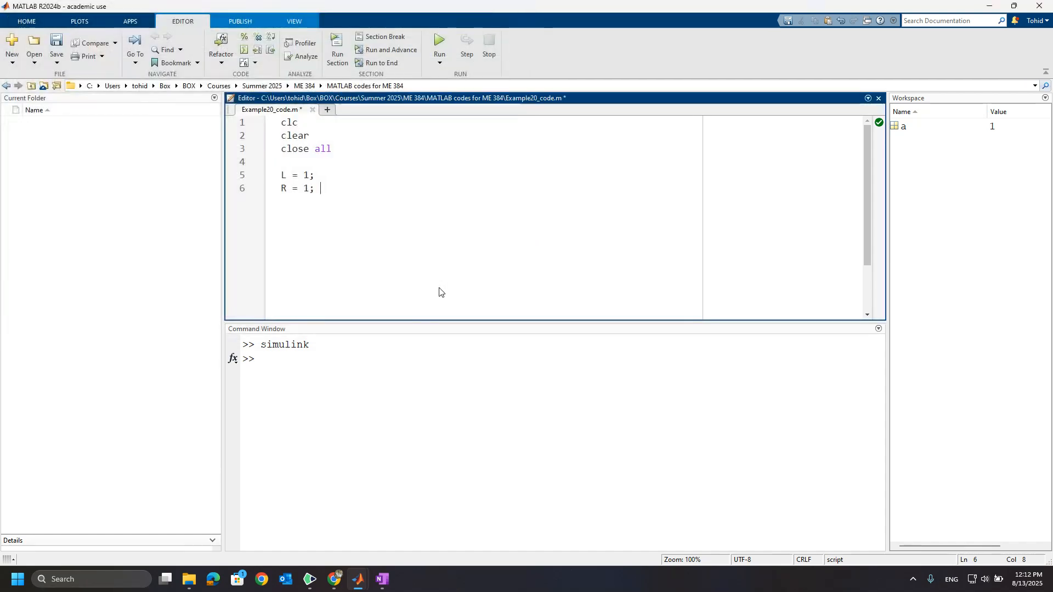
key(F5)
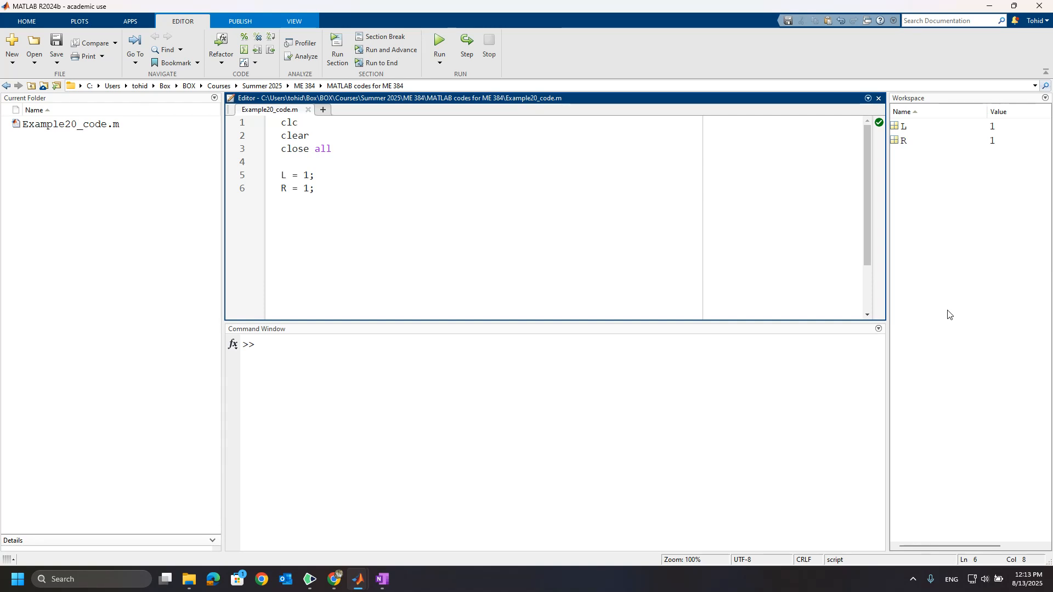
Switch to OneNote and capture a screenshot of the Example 20 block diagram from Ein(s) through 1/(Ls+R) and R to eo(s).
mouse_move(360, 578)
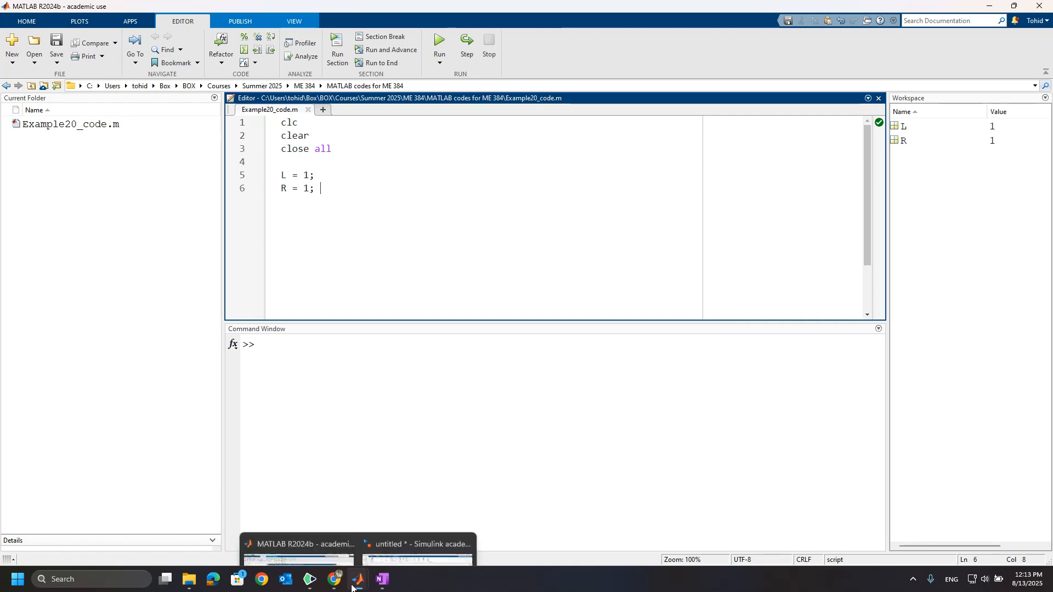
click(407, 544)
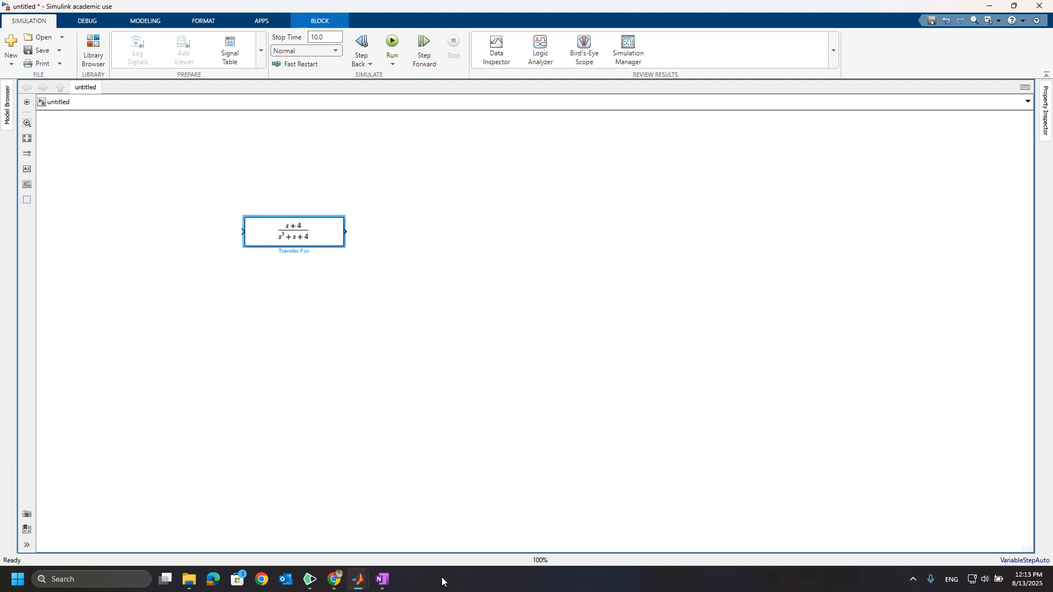
click(383, 580)
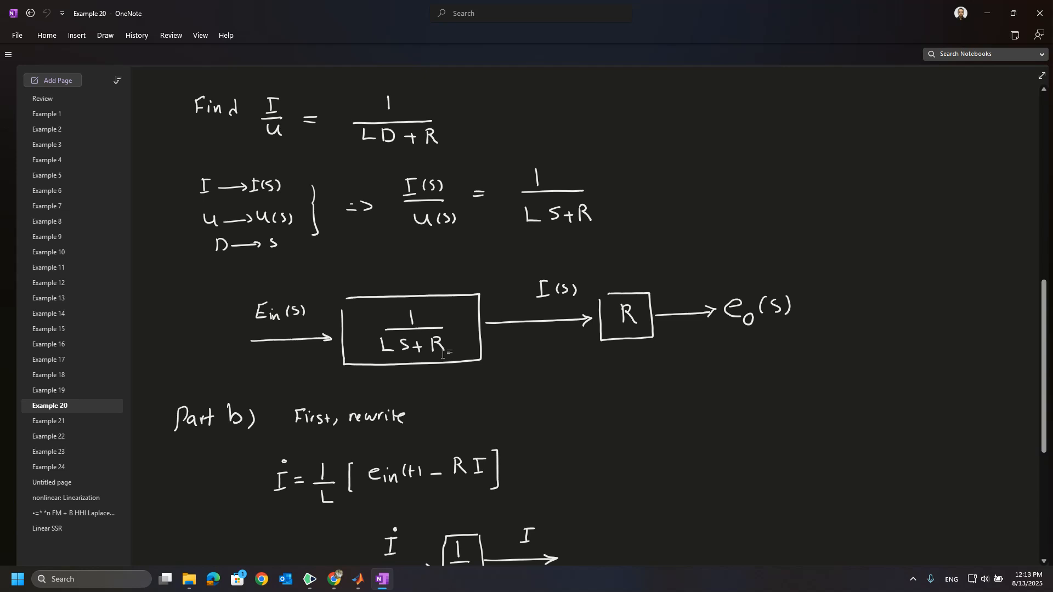
key(super+shift+s)
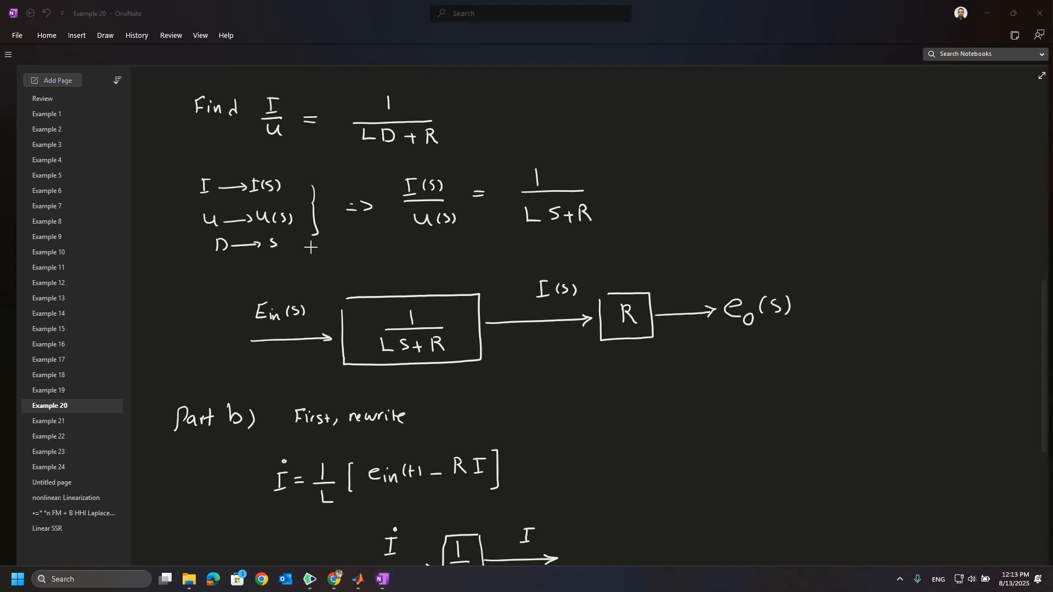
drag(234, 265, 808, 377)
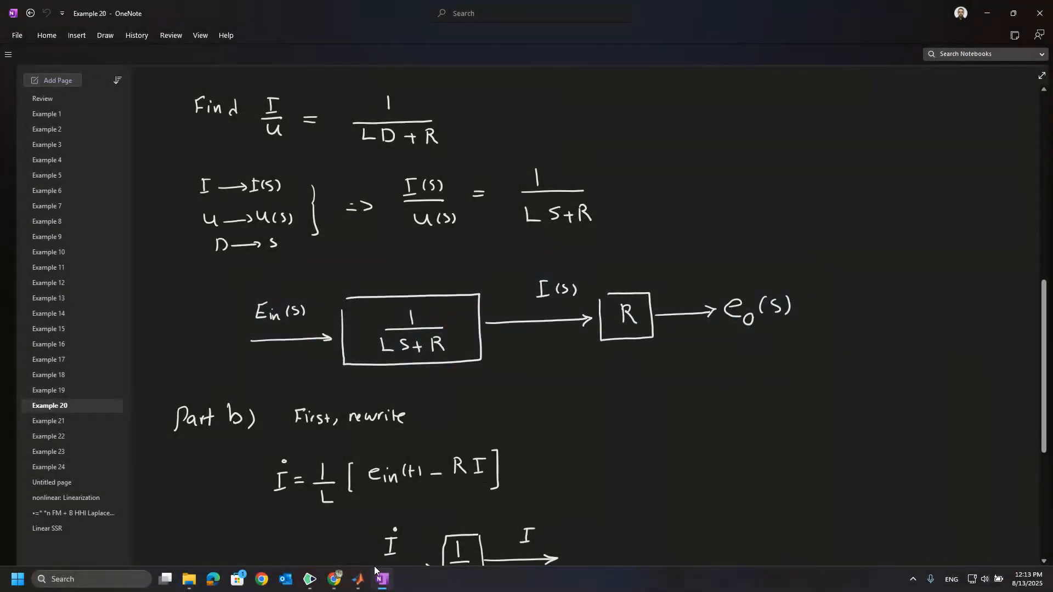
Switch to the untitled Simulink model and paste the captured block diagram image onto the canvas.
click(362, 580)
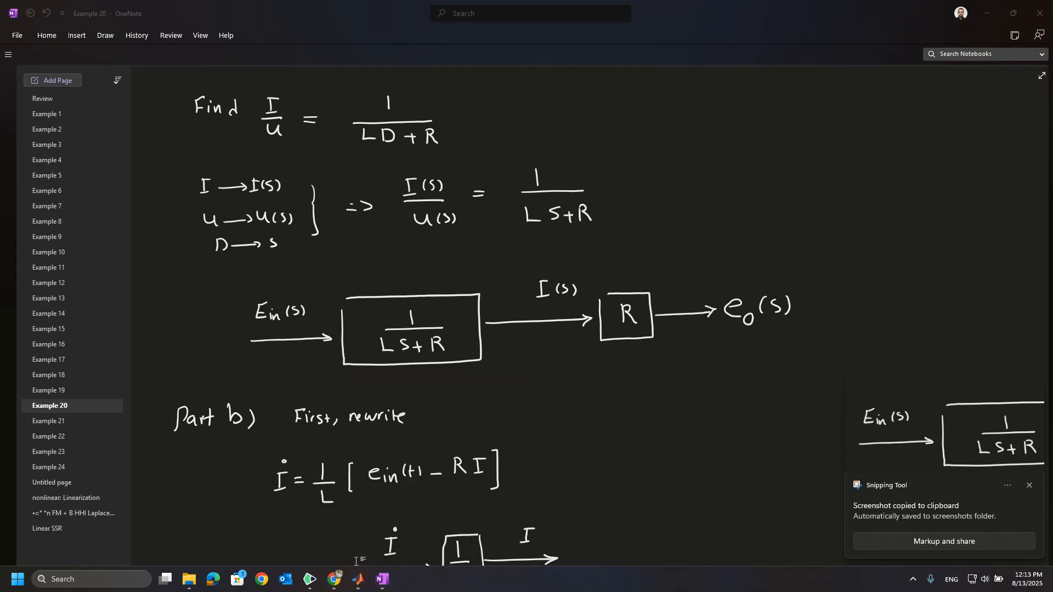
mouse_move(358, 576)
click(390, 529)
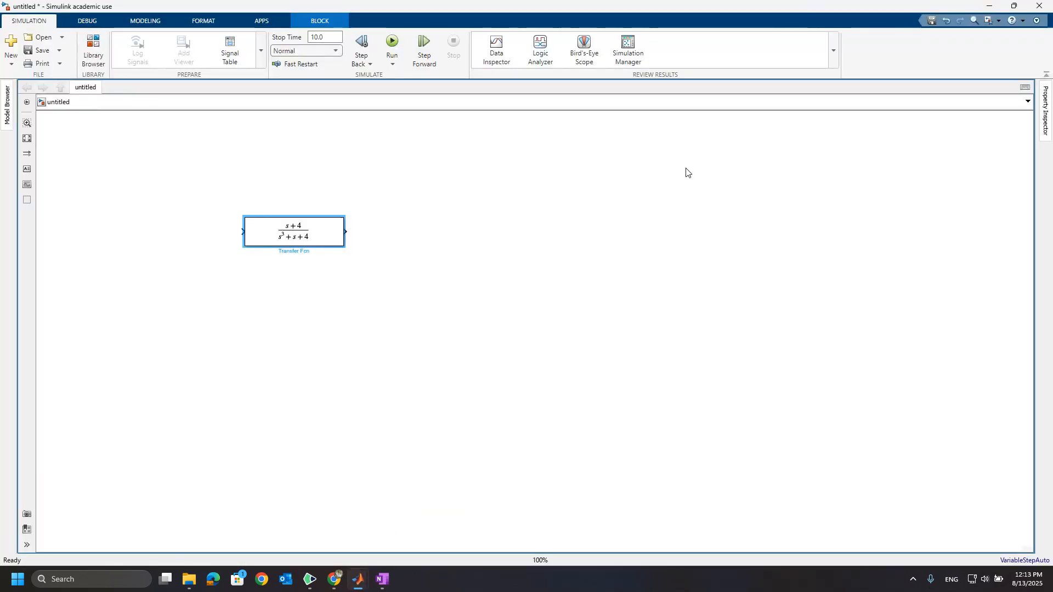
key(ctrl+v)
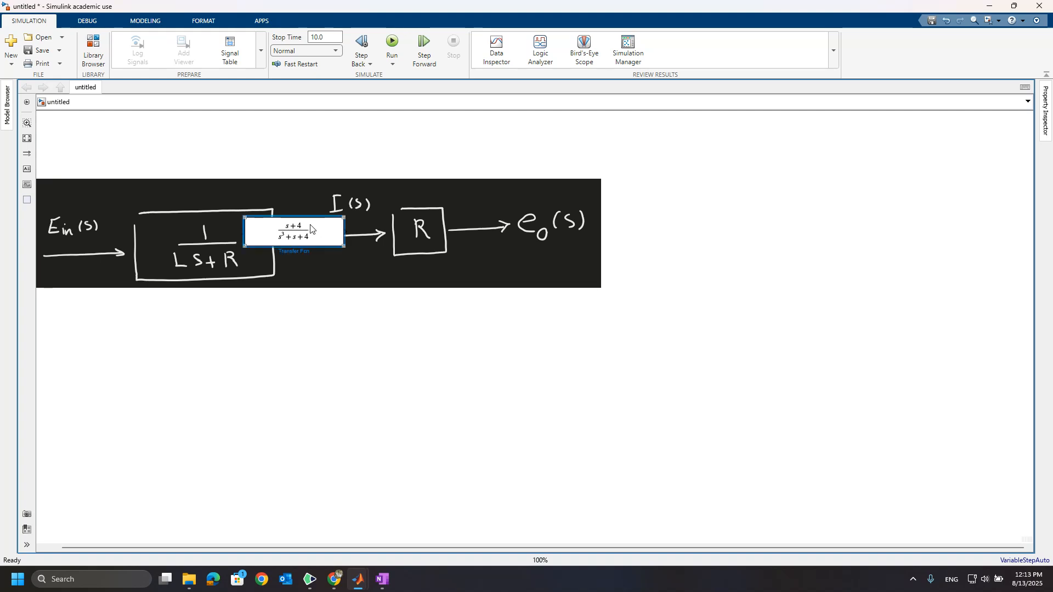
Shrink the pasted diagram to under half its width, move it to the canvas's upper left, and place the Transfer Fcn block below it.
drag(311, 228, 461, 442)
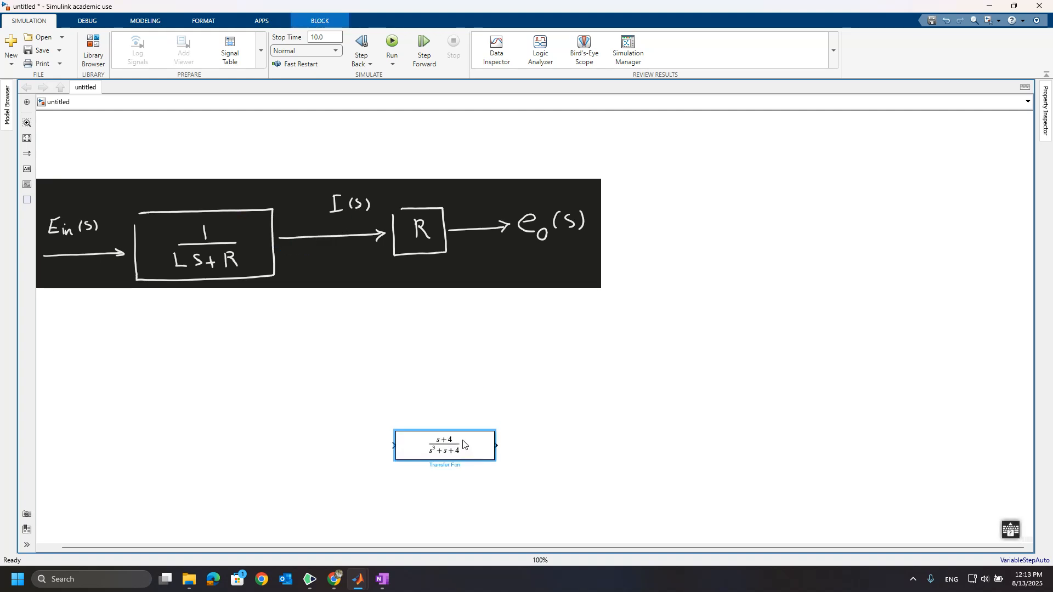
click(376, 255)
drag(602, 288, 261, 220)
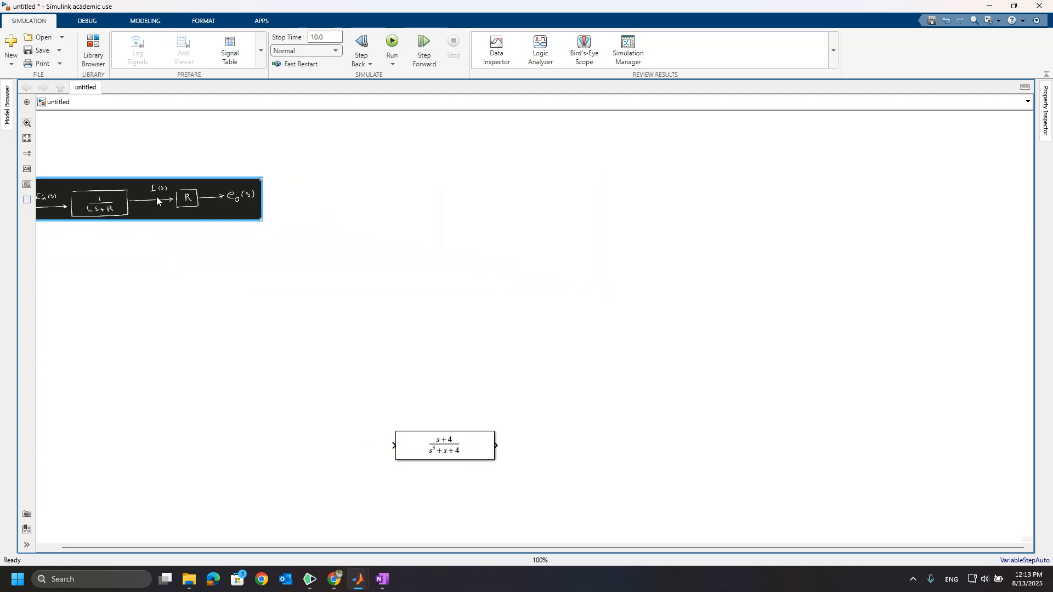
drag(152, 192, 264, 175)
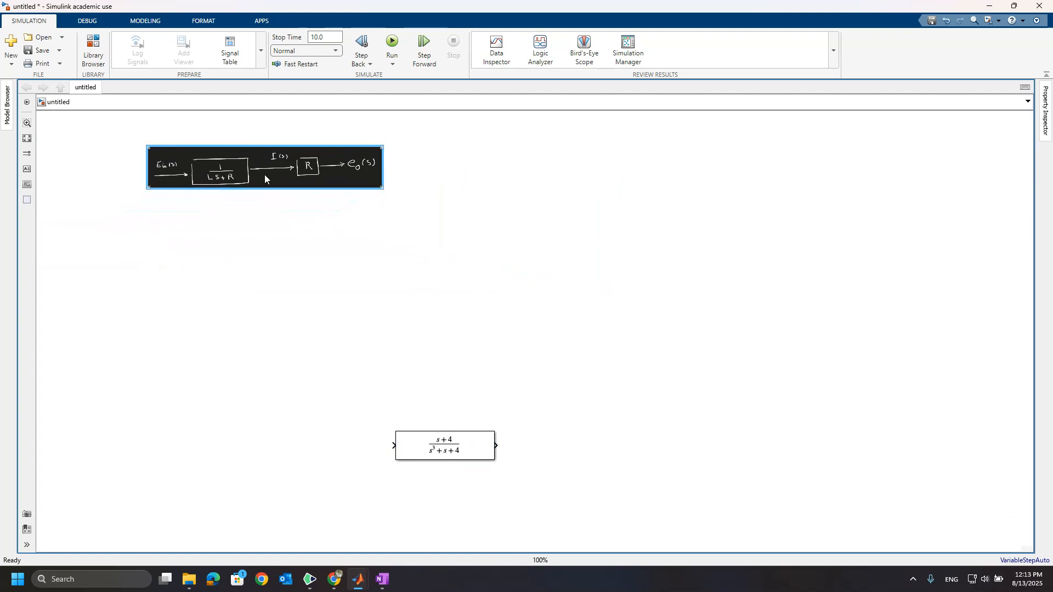
drag(452, 443, 241, 300)
click(242, 175)
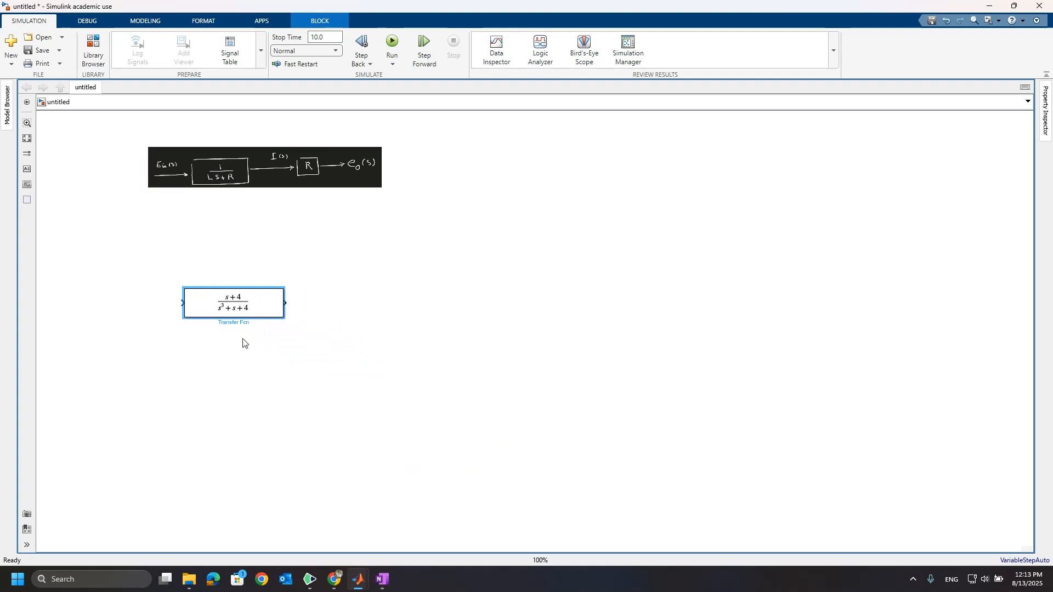
Set the Transfer Fcn block's numerator coefficients to [1] and its denominator coefficients to [L R].
double_click(232, 309)
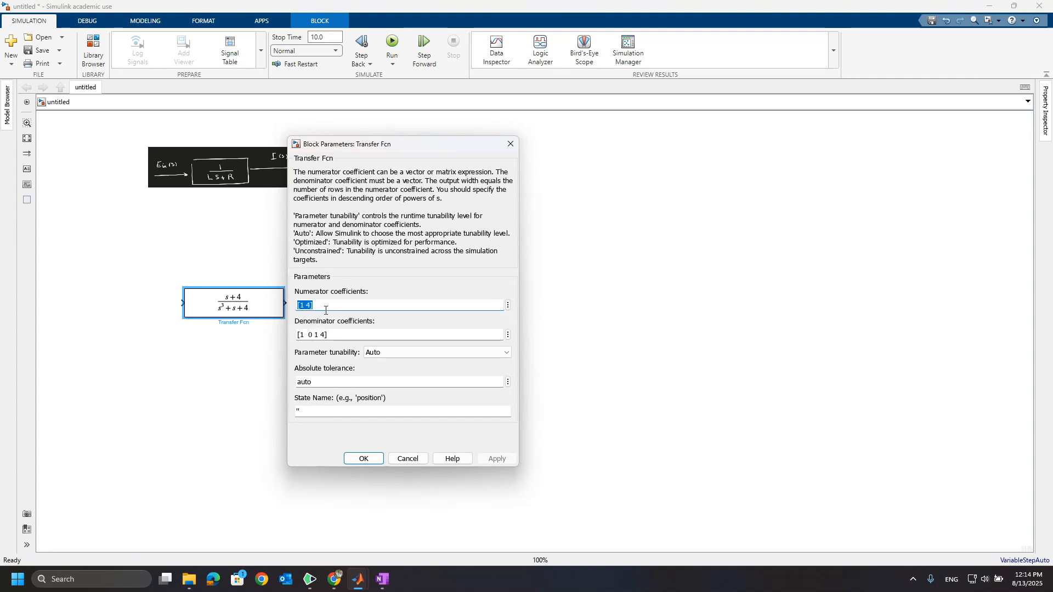
click(311, 306)
key(BackSpace)
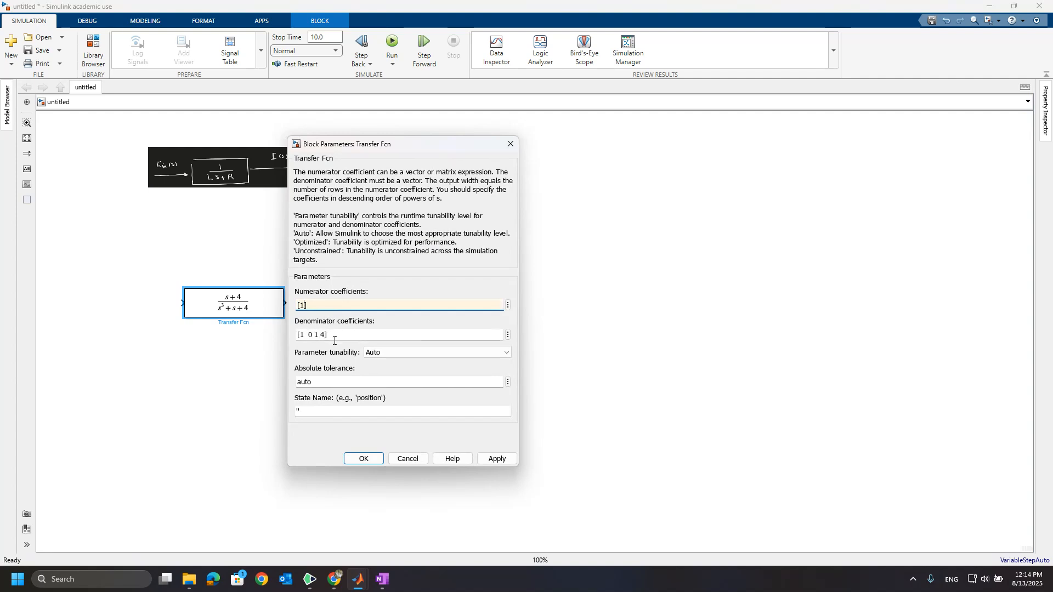
click(326, 335)
click(324, 335)
key(BackSpace)
key(BackSpace)
key(BackSpace)
key(BackSpace)
key(BackSpace)
key(BackSpace)
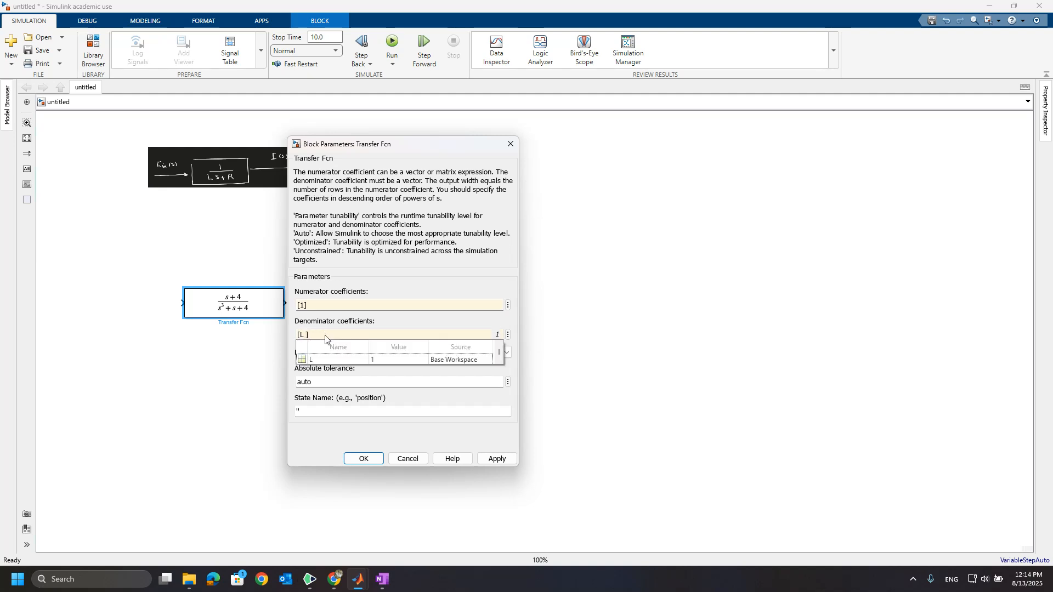
text(L R)
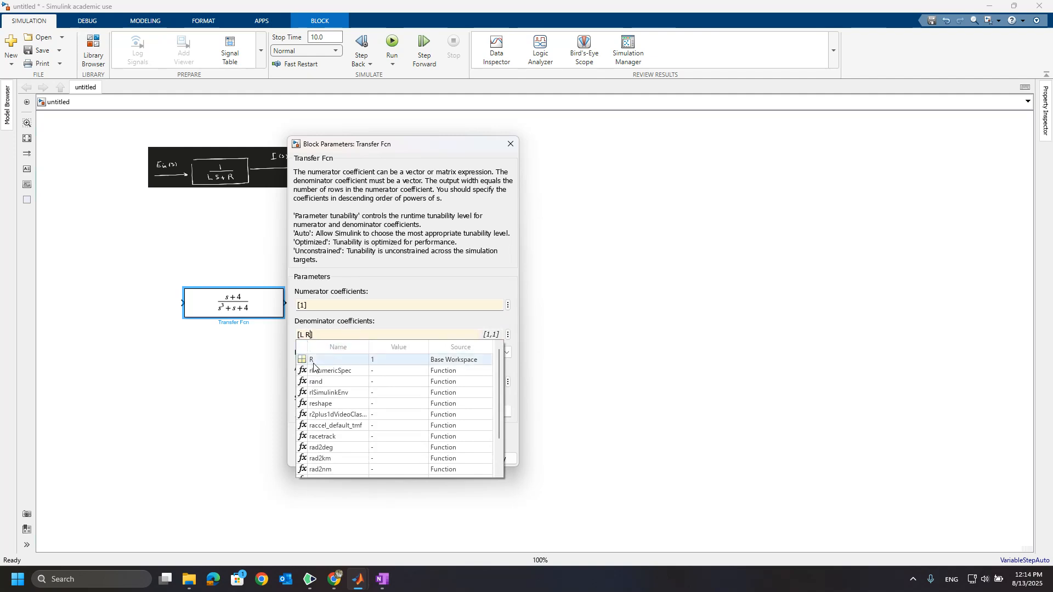
click(316, 361)
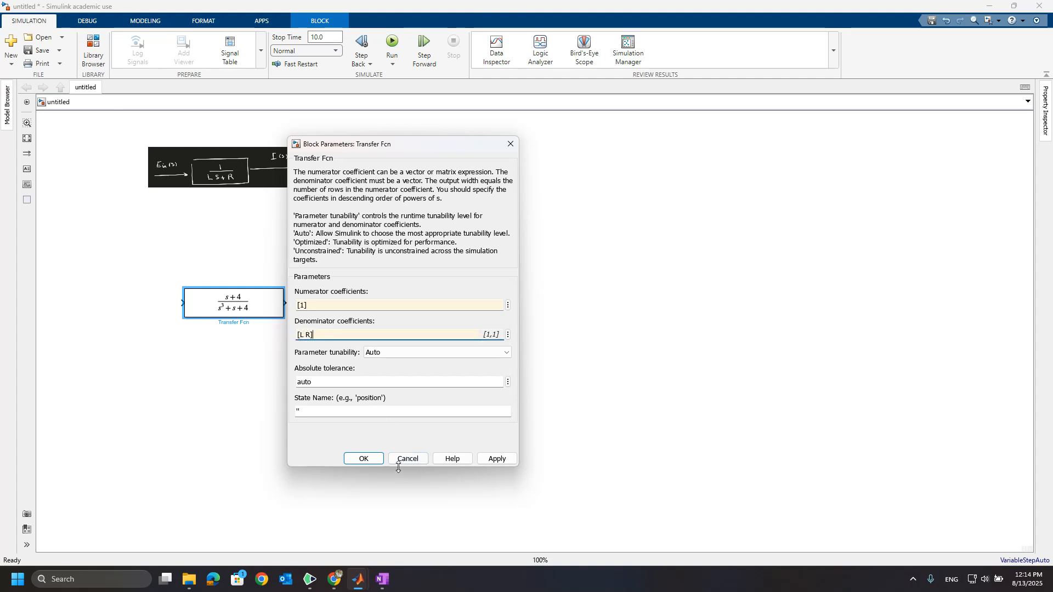
click(495, 459)
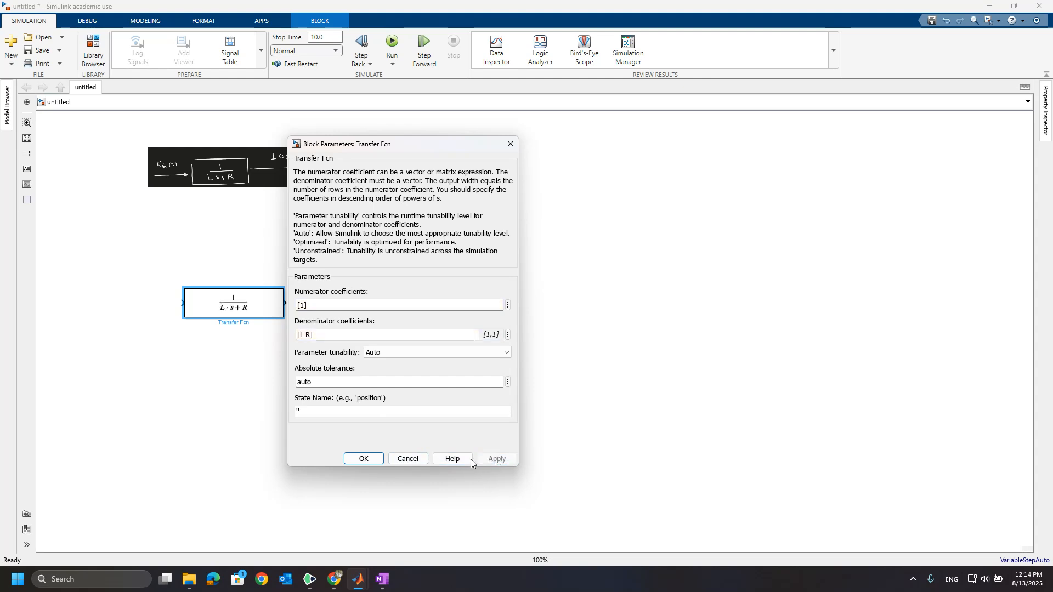
click(364, 459)
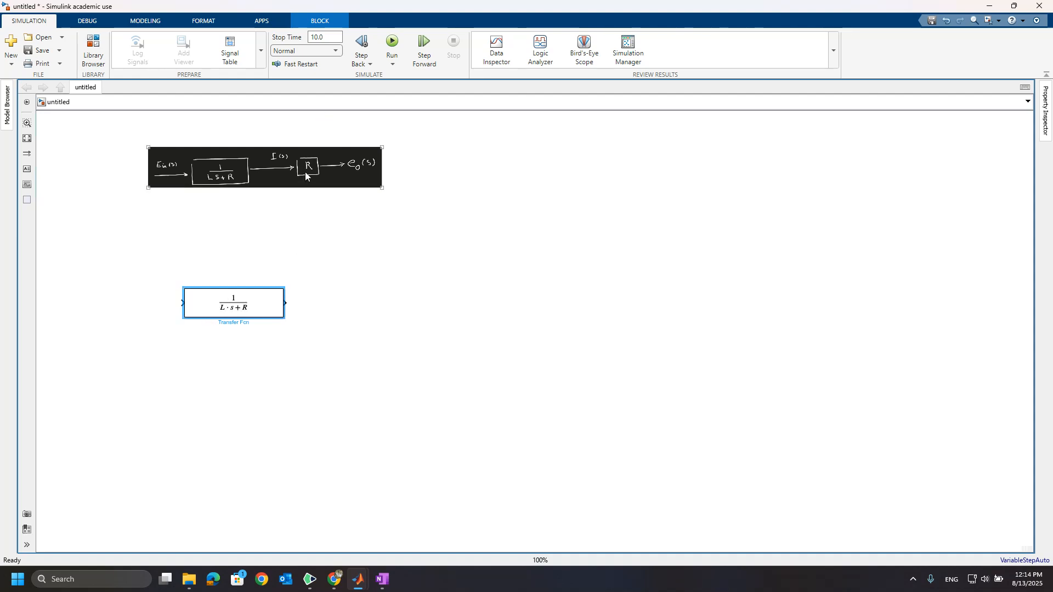
Add a Gain block to the right of the Transfer Fcn block, aligned with its output port.
double_click(353, 301)
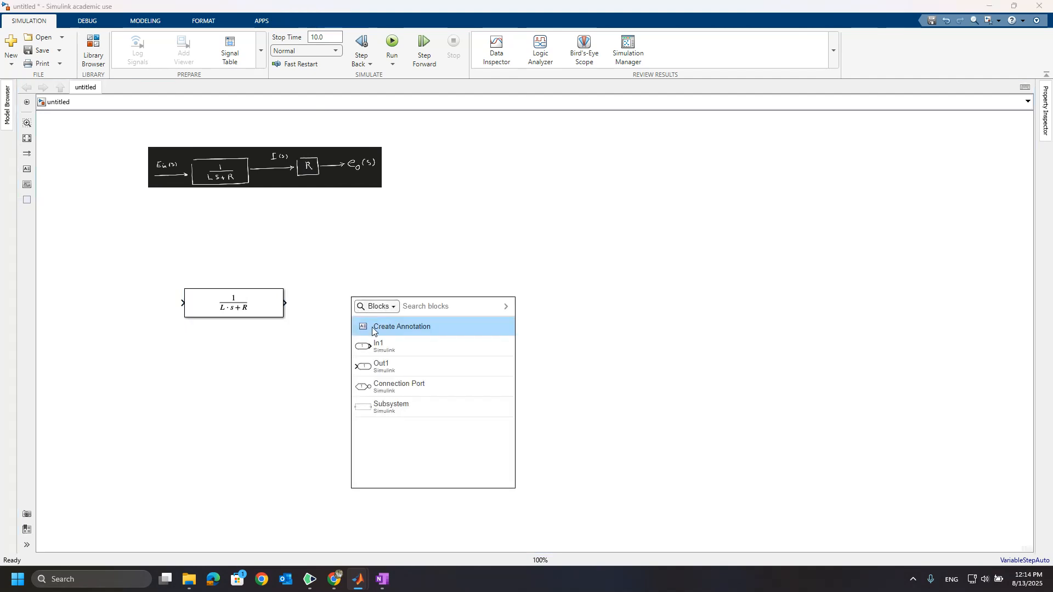
text(gain)
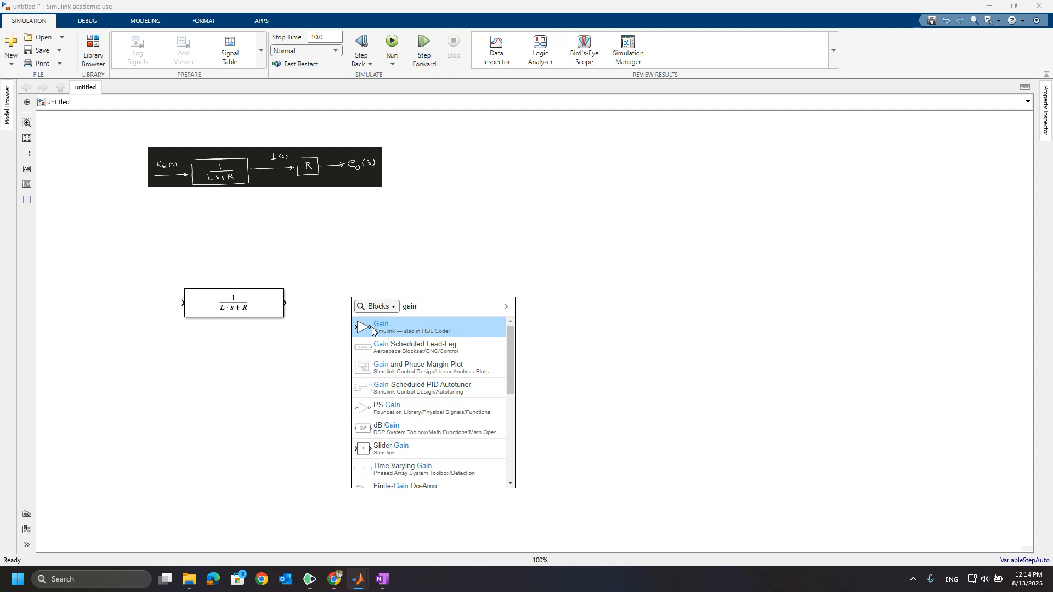
click(372, 329)
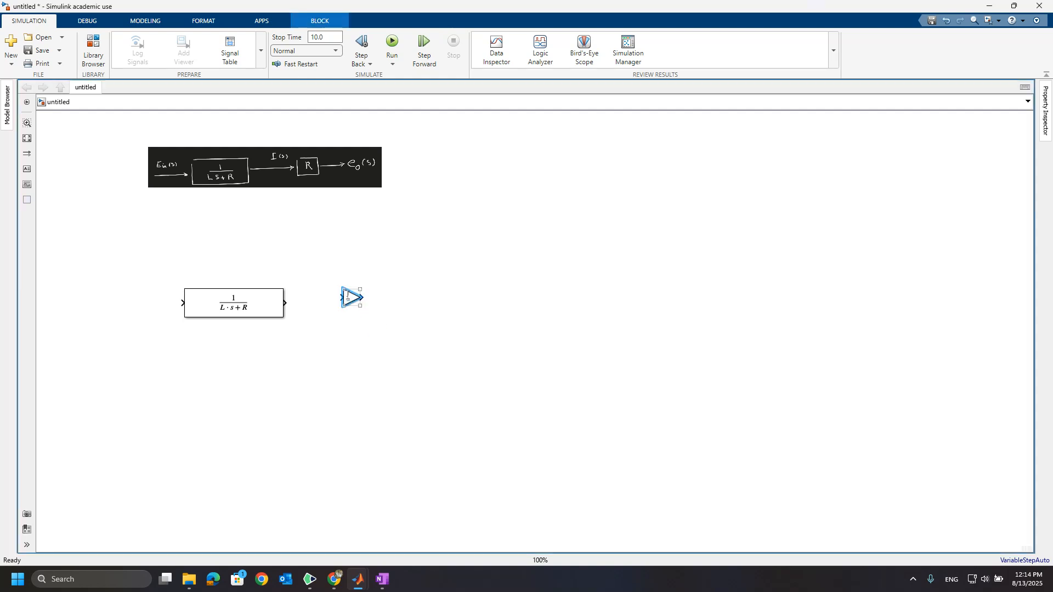
drag(347, 297, 354, 303)
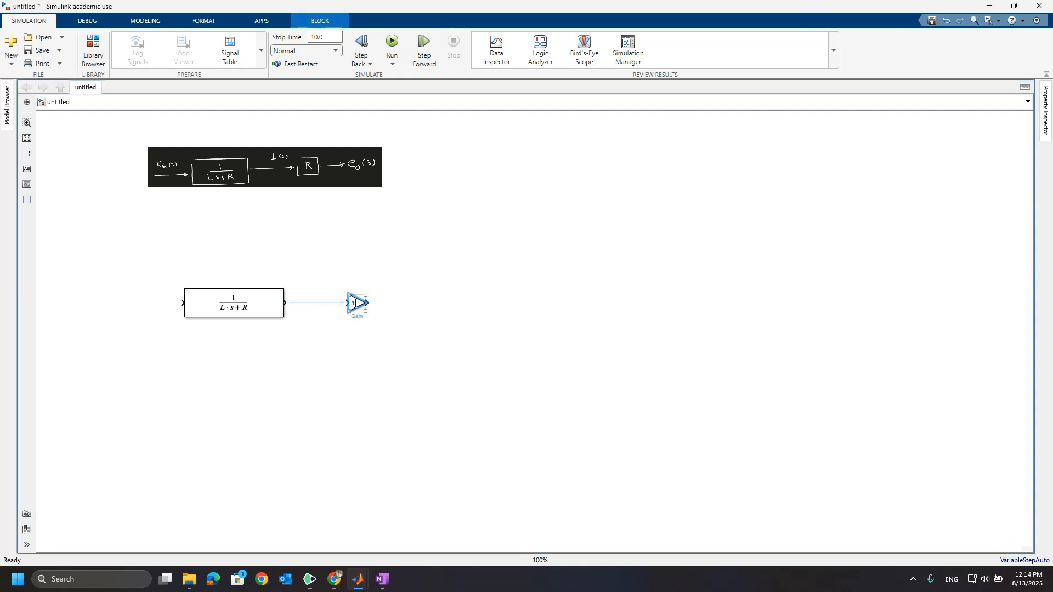
Set the Gain block's gain value to R.
double_click(353, 302)
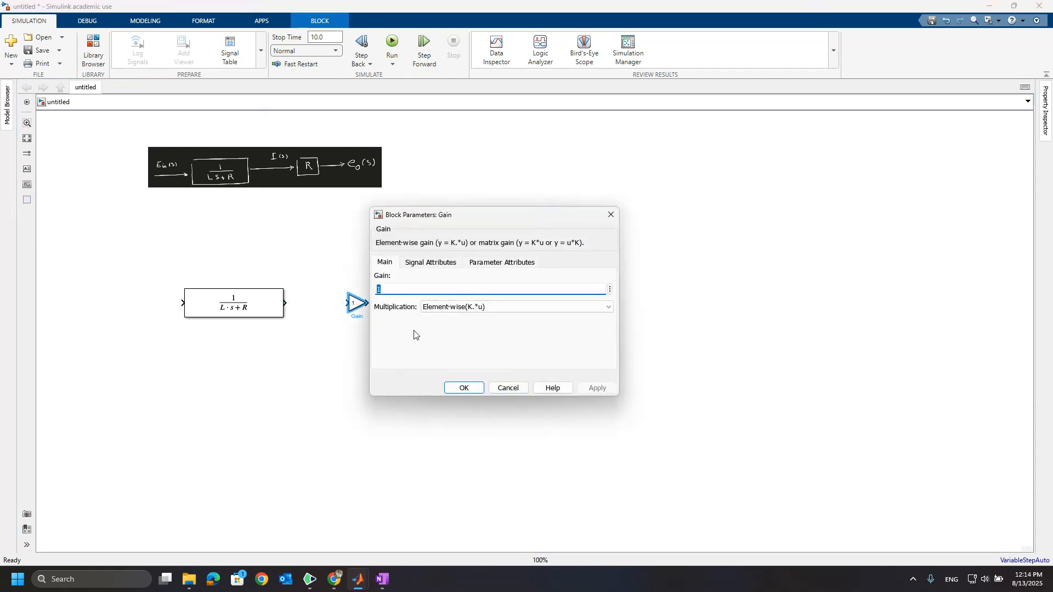
text(R)
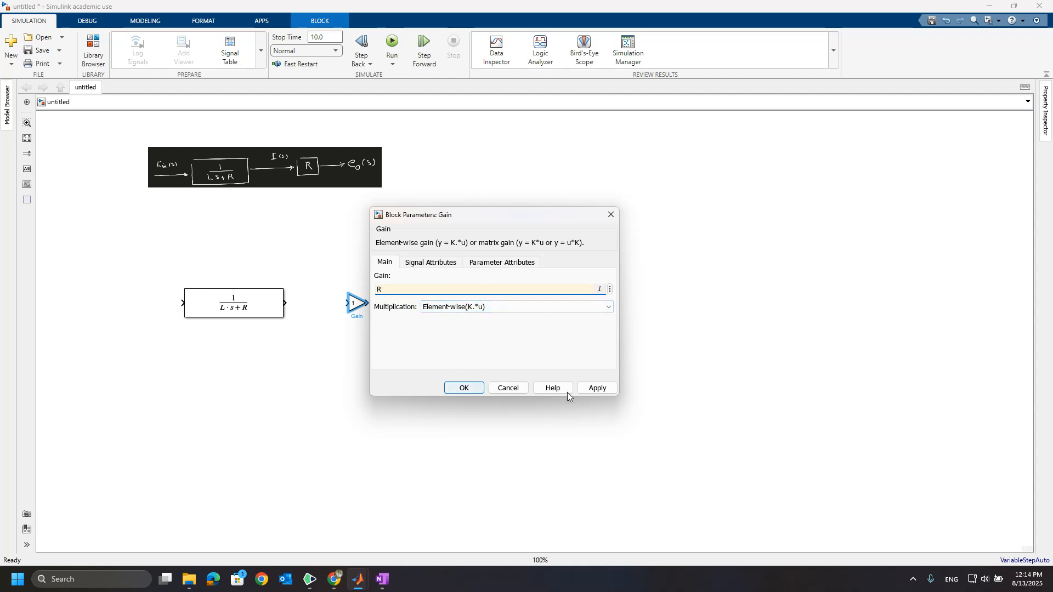
click(597, 390)
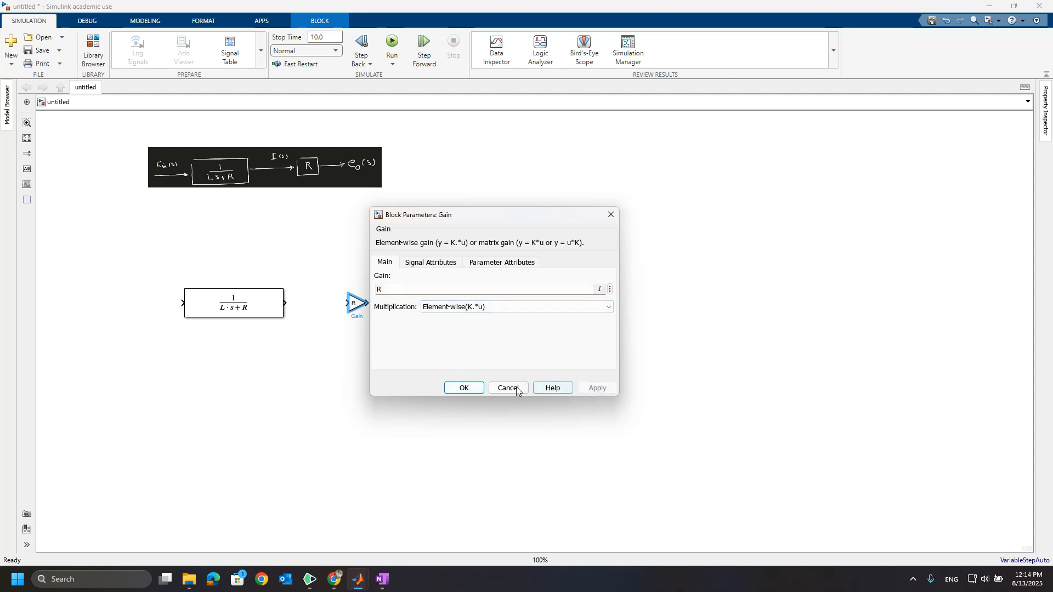
click(464, 388)
click(357, 303)
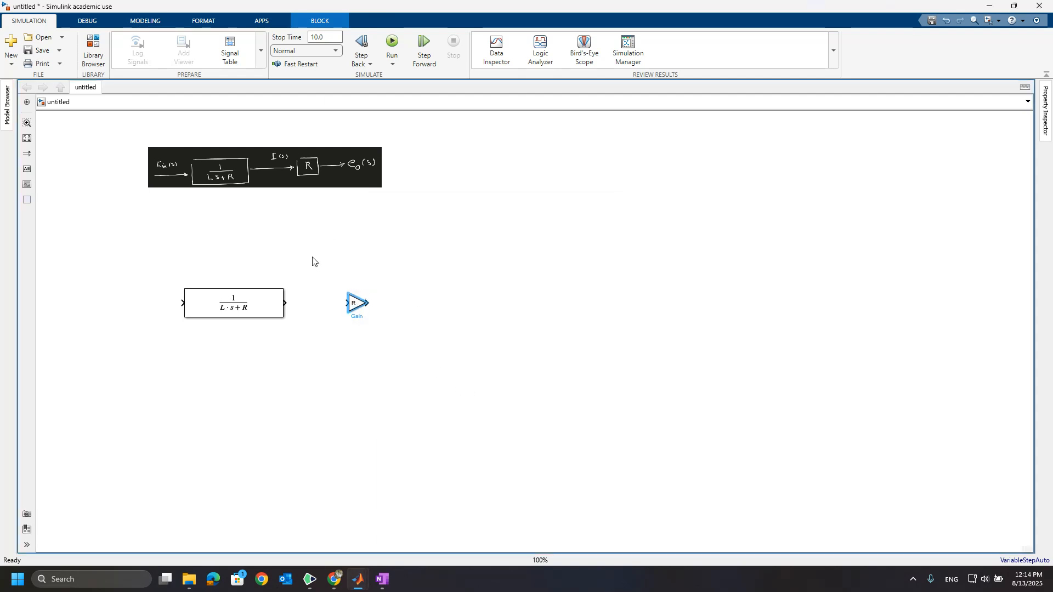
Connect the Transfer Fcn output to the Gain input and delete that connecting line.
click(287, 304)
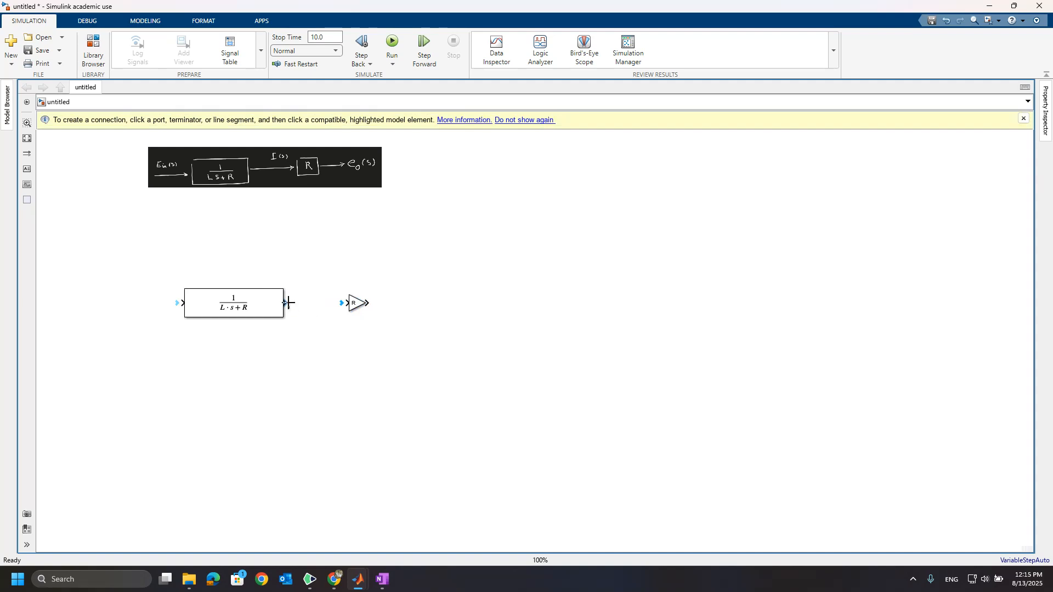
drag(289, 302, 351, 303)
click(312, 303)
click(310, 299)
click(308, 305)
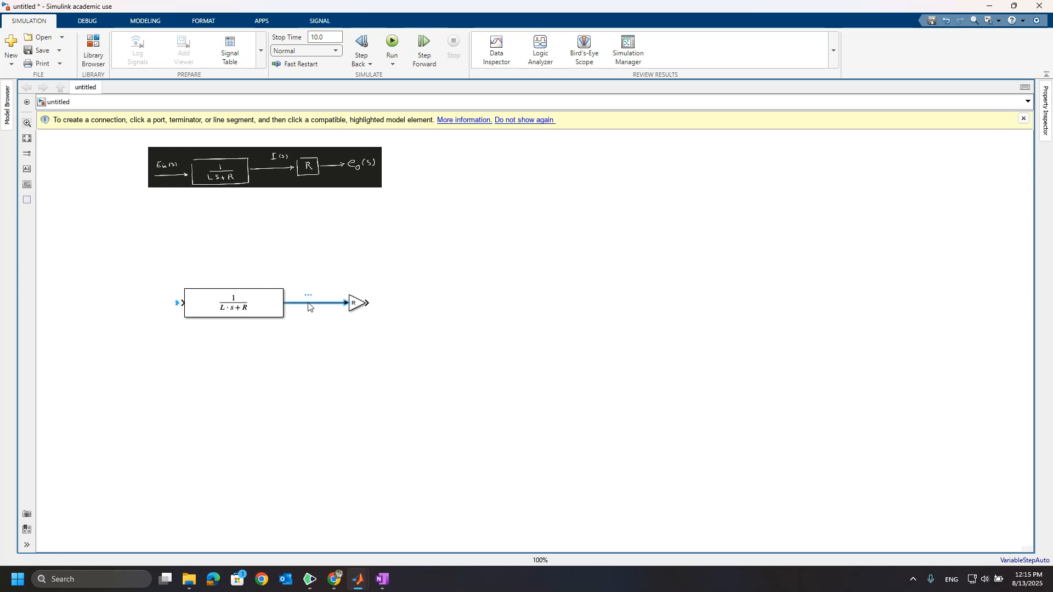
key(Delete)
Connect the Transfer Fcn output to the Gain input and move the Transfer Fcn block slightly closer to the Gain.
click(245, 316)
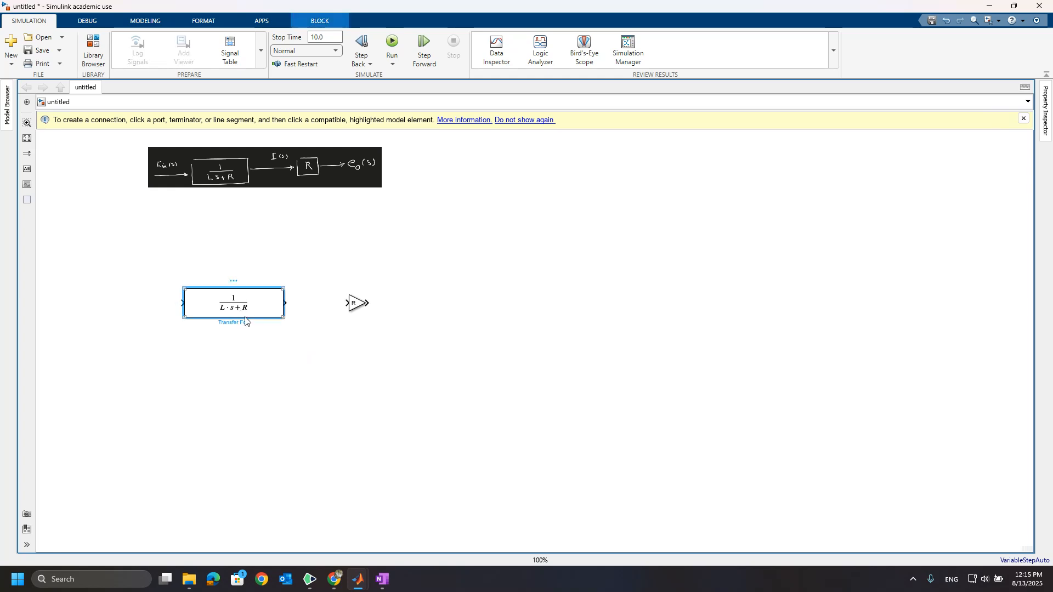
click(352, 305)
ctrl+click(356, 306)
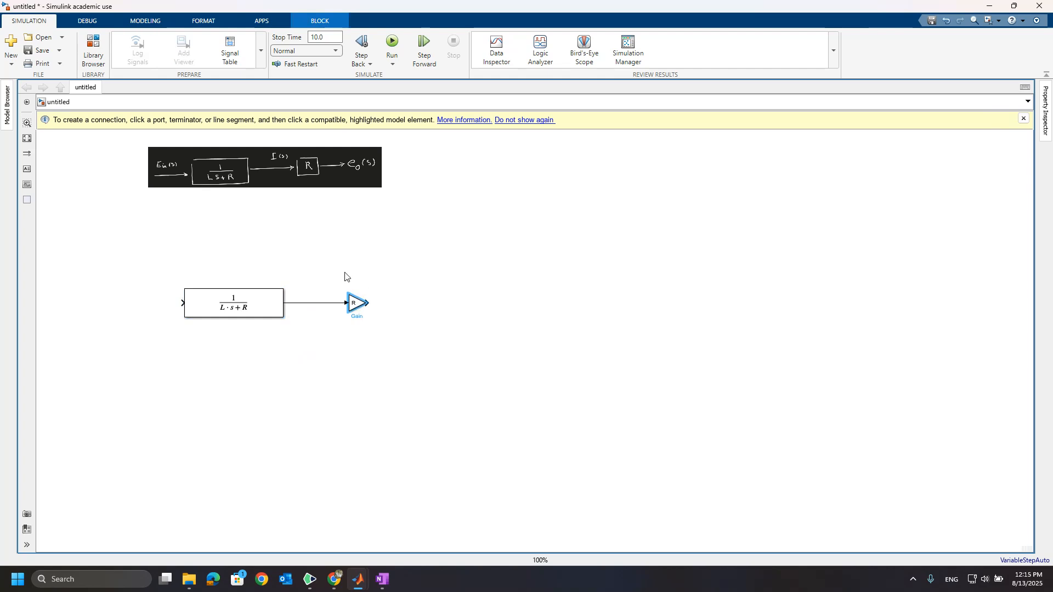
drag(263, 305, 276, 308)
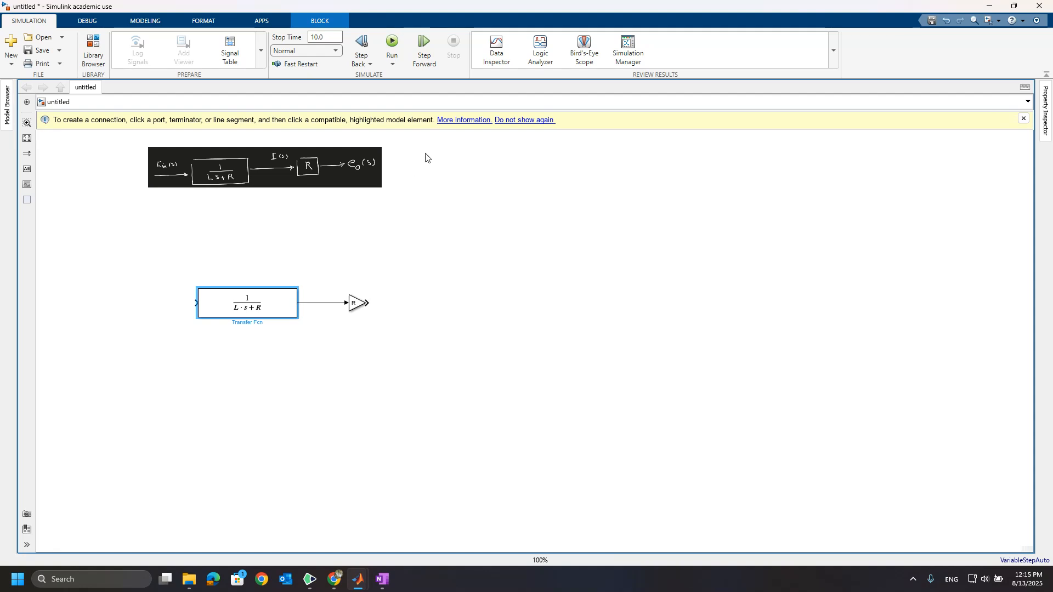
Add a Scope block to the right of the Gain block and connect the Gain output to it.
double_click(401, 305)
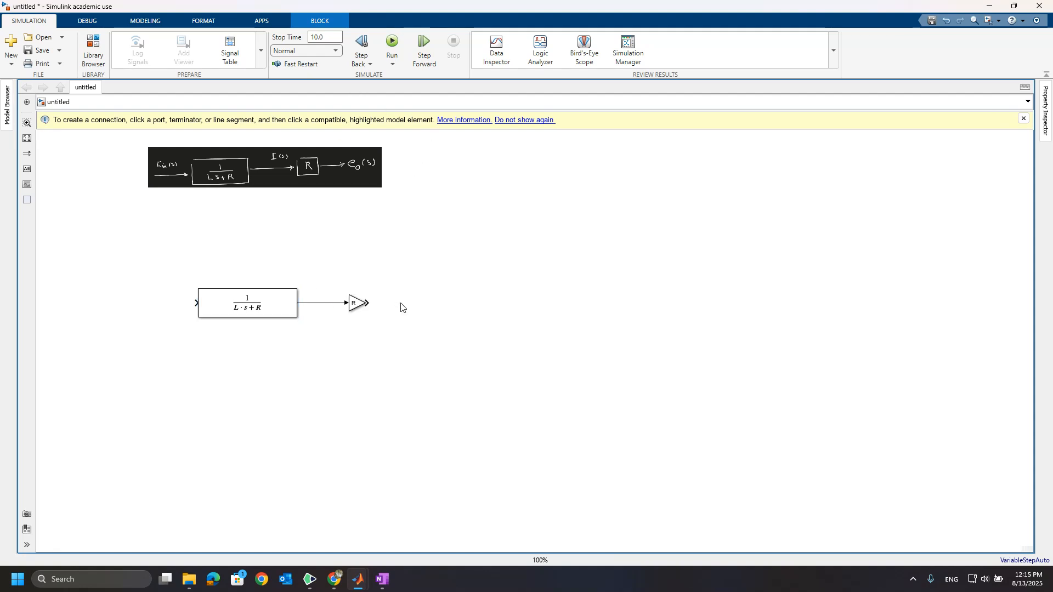
text(scope)
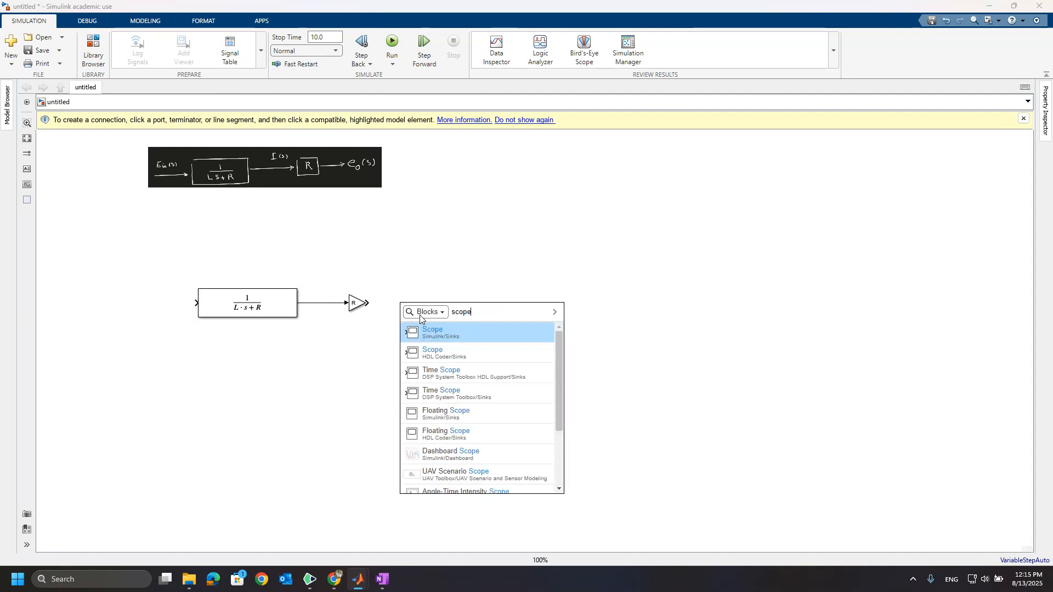
key(Return)
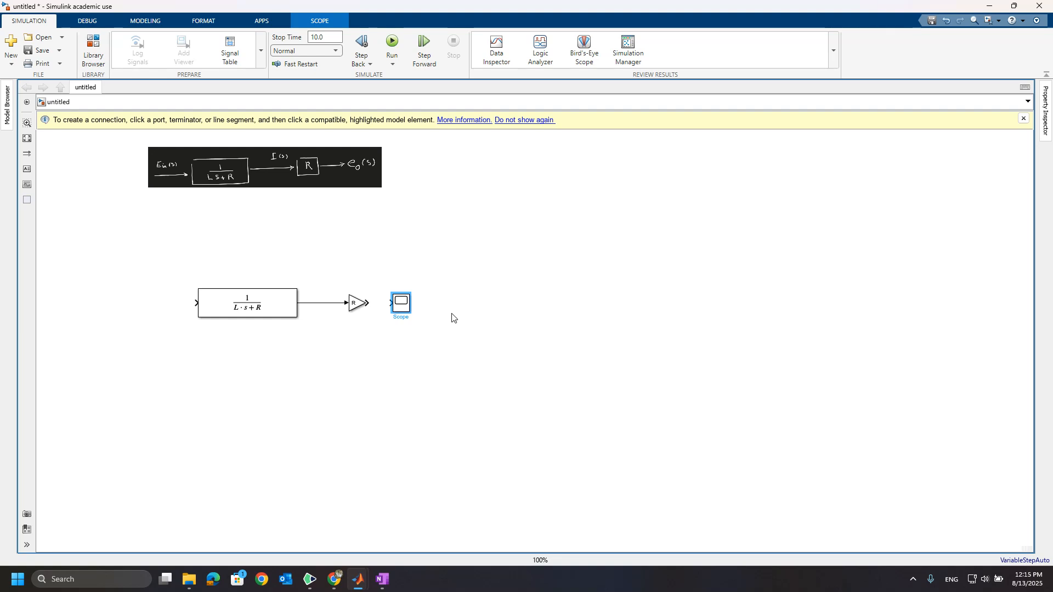
drag(401, 306, 417, 305)
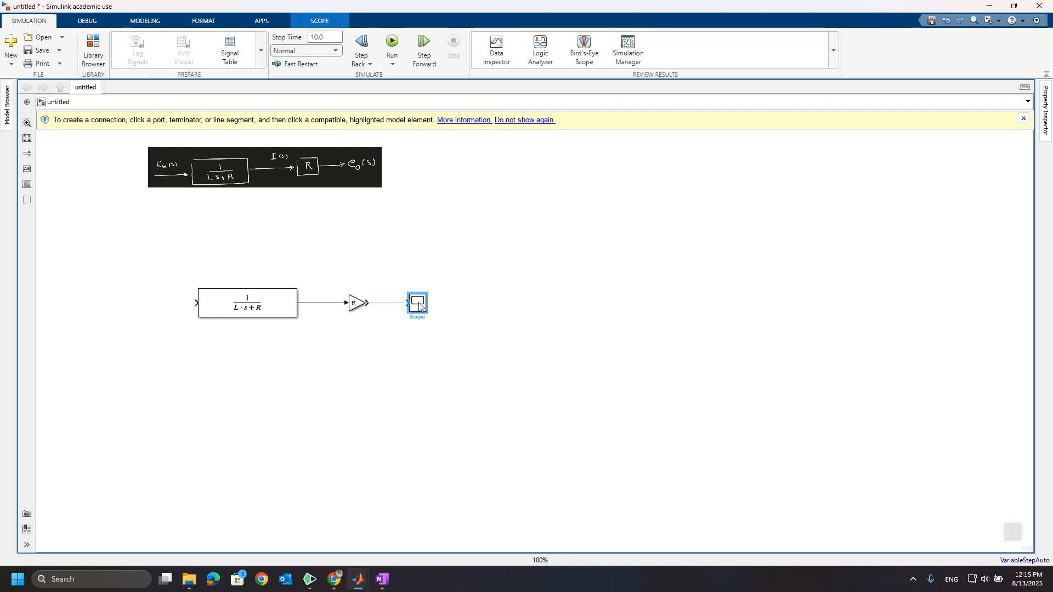
click(393, 305)
Rename the Scope block after the Gain as E_oout.
double_click(418, 318)
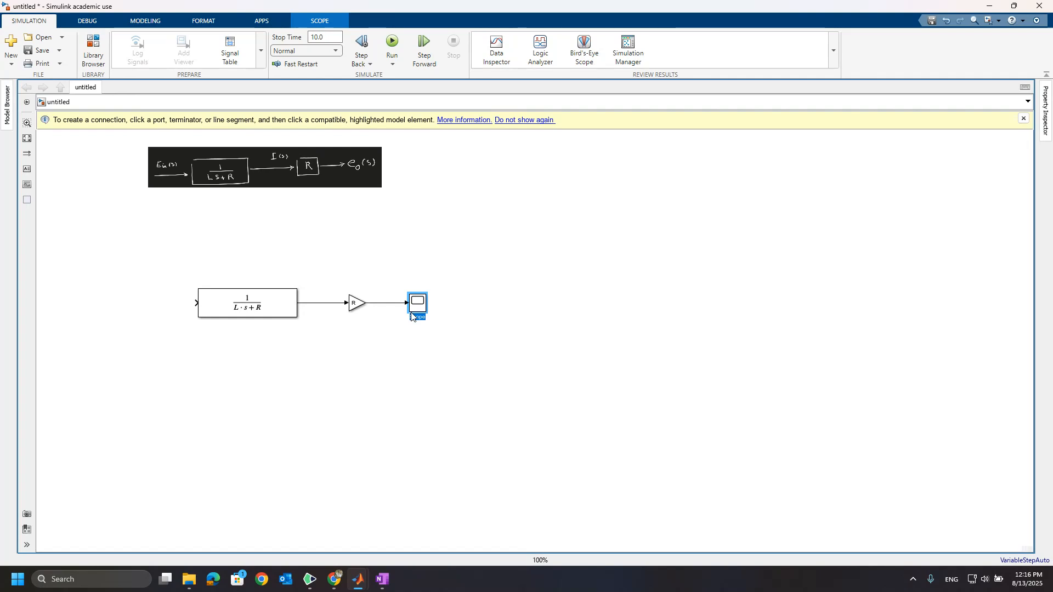
text(E_oout)
click(284, 362)
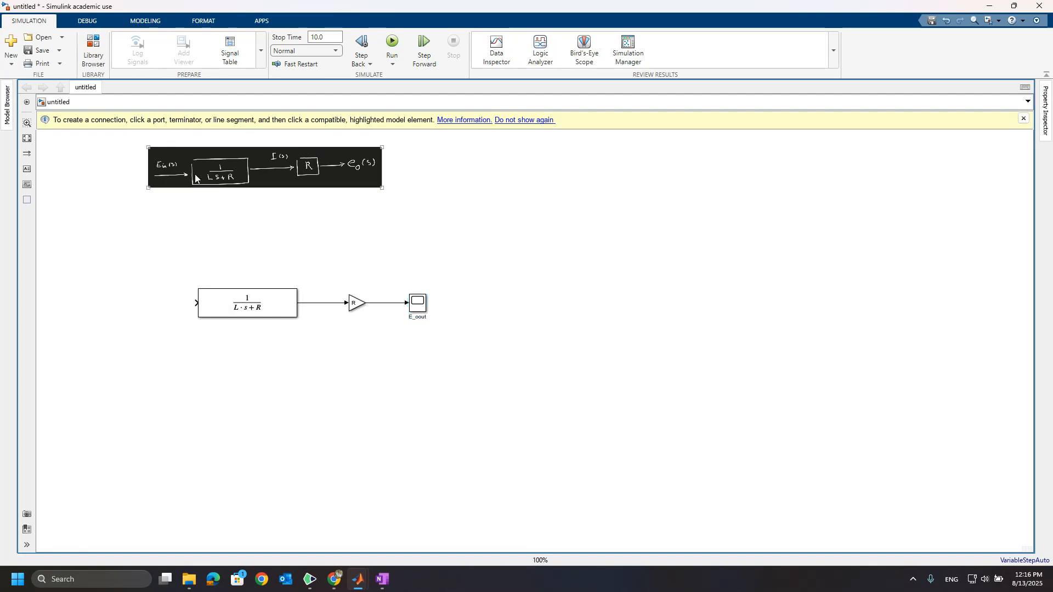
Add a Sine Wave block from the Simulink Sources library to the left of the Transfer Fcn and connect it to the Transfer Fcn input.
click(92, 52)
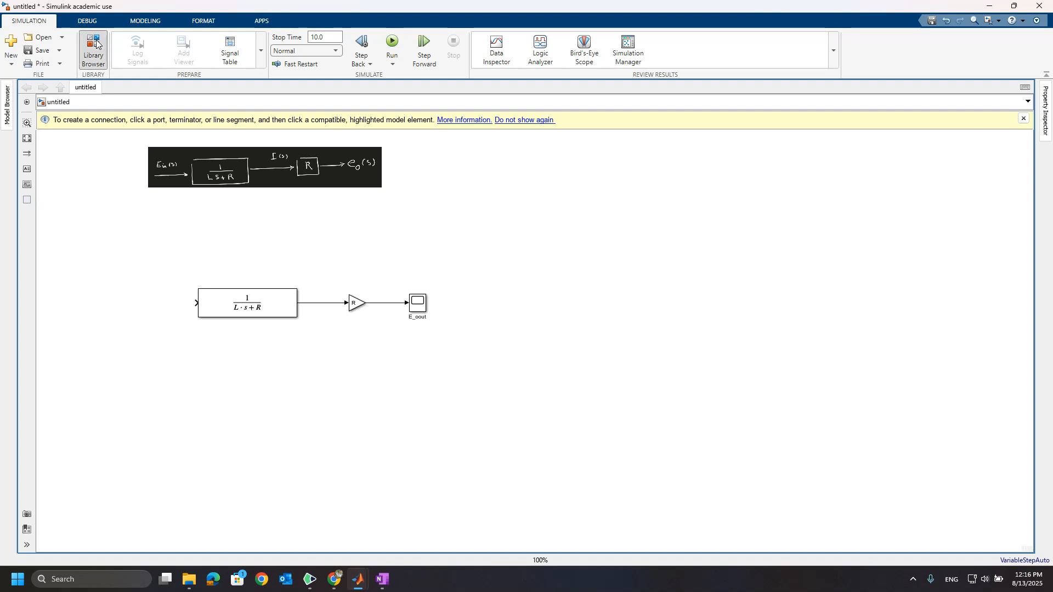
scroll(126, 172, up, 5)
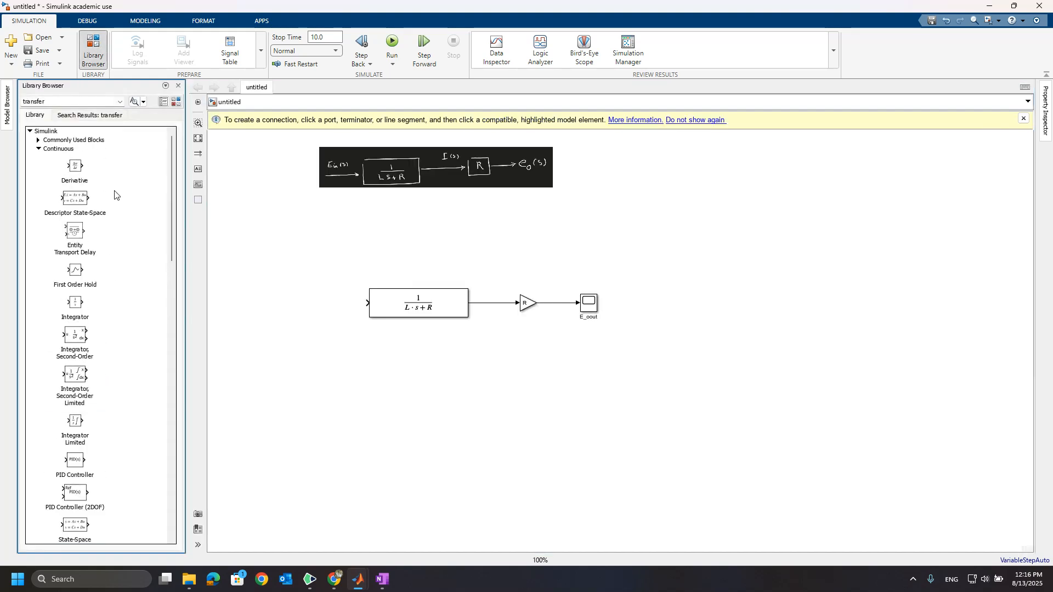
click(37, 148)
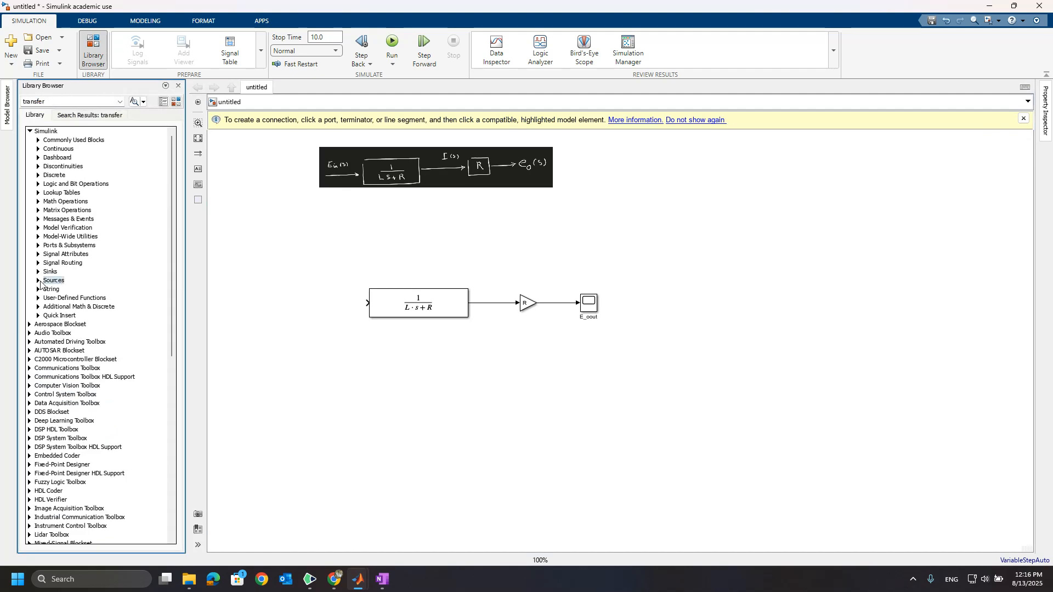
click(42, 281)
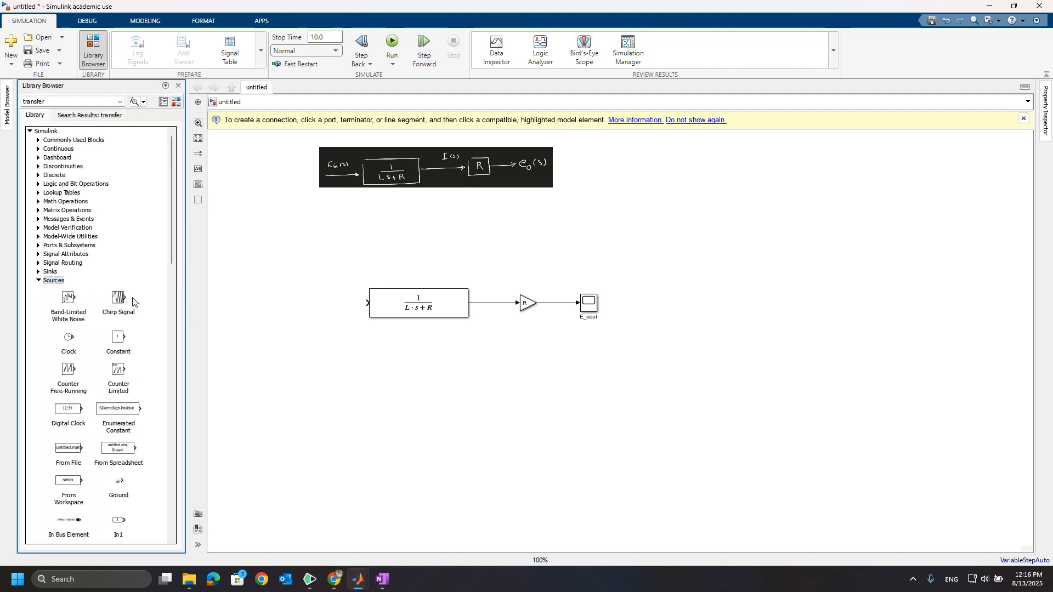
scroll(124, 343, down, 4)
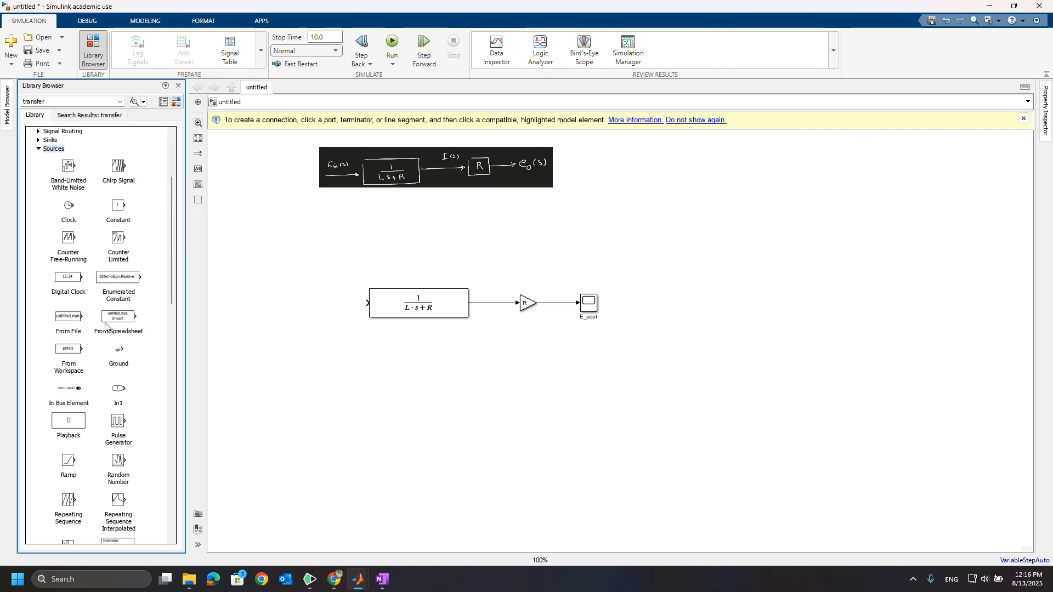
scroll(87, 423, down, 2)
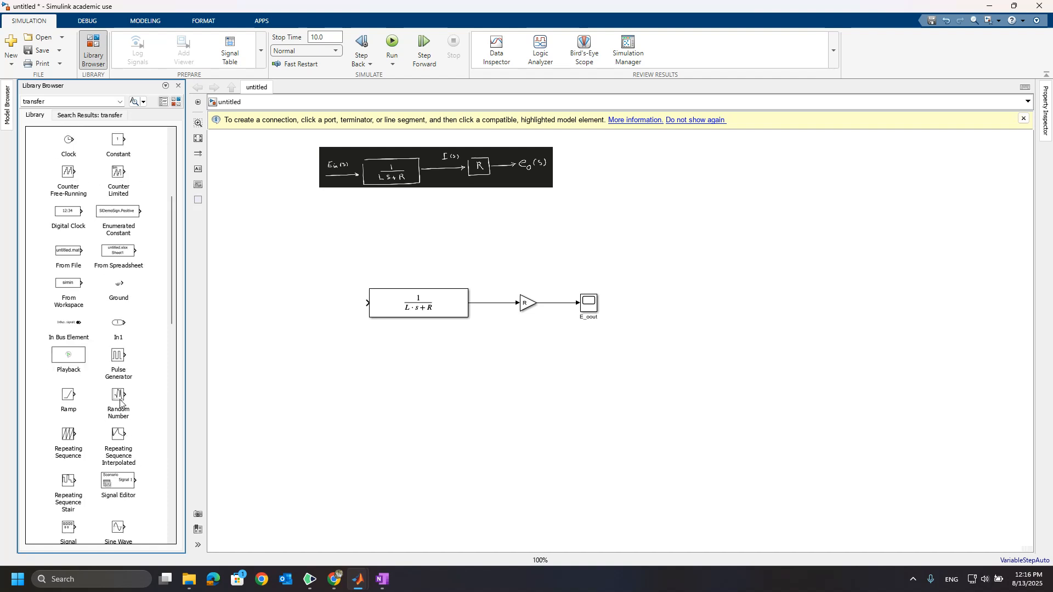
click(116, 356)
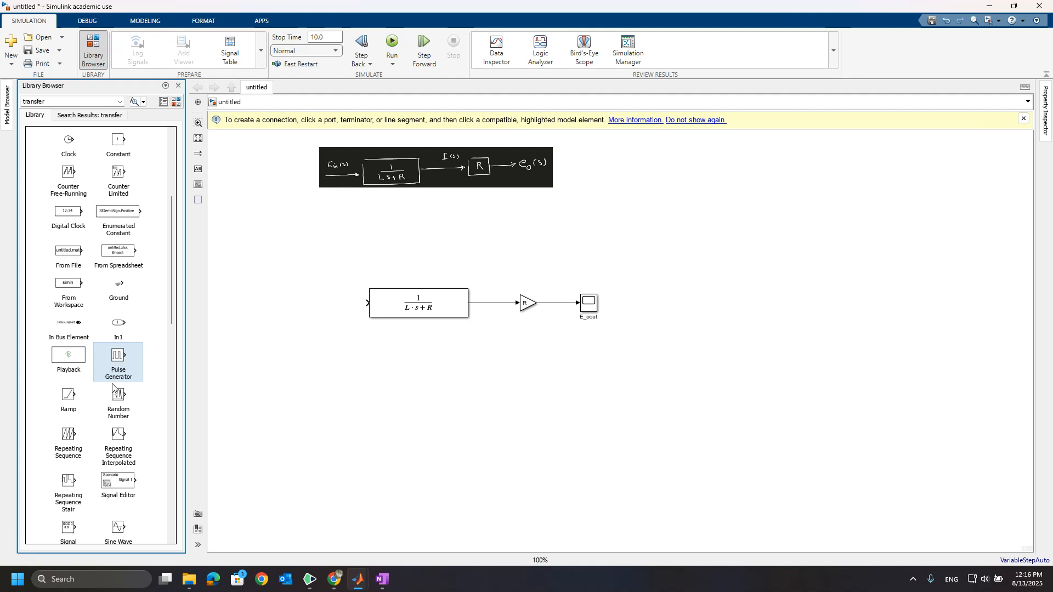
scroll(115, 384, down, 2)
click(119, 466)
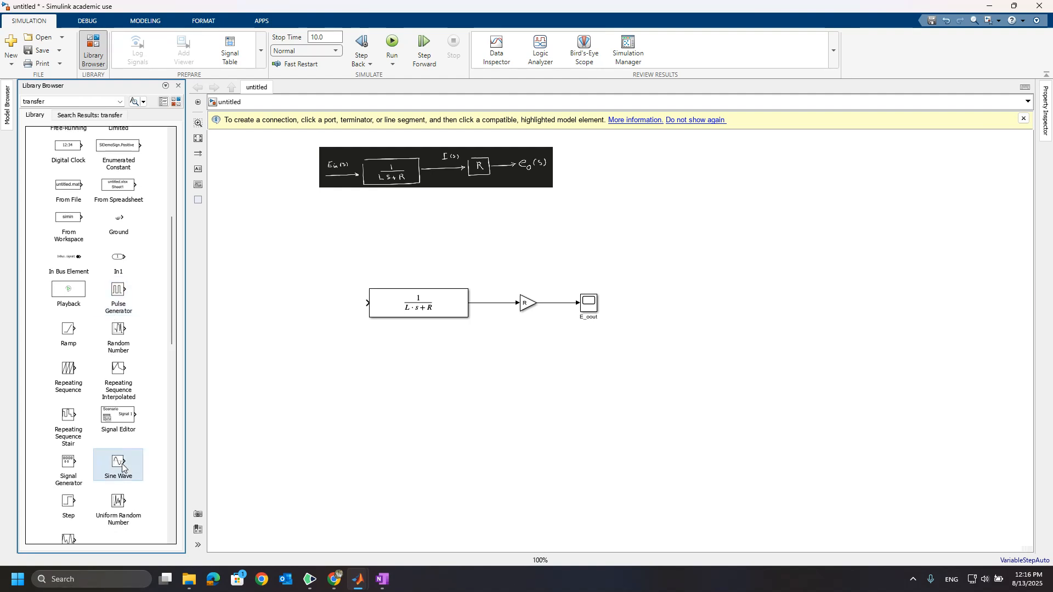
drag(119, 465, 283, 306)
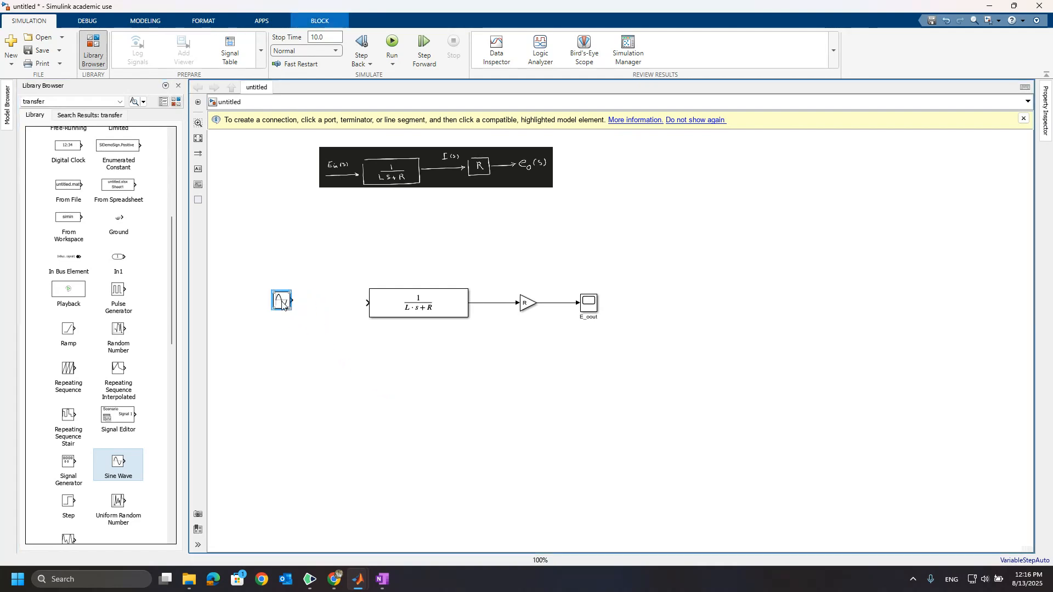
drag(281, 301, 284, 304)
click(320, 303)
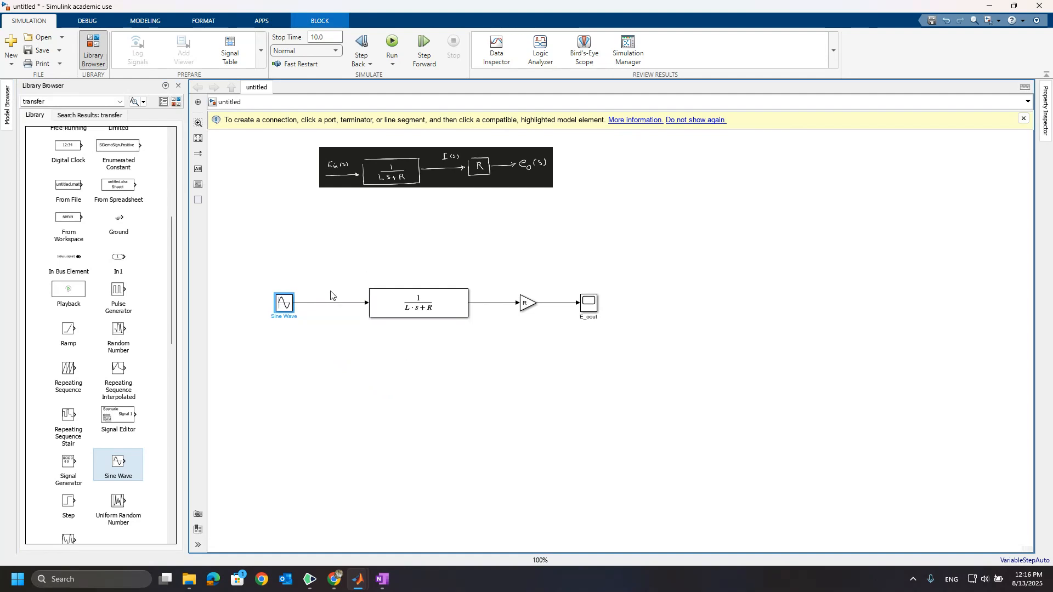
click(318, 299)
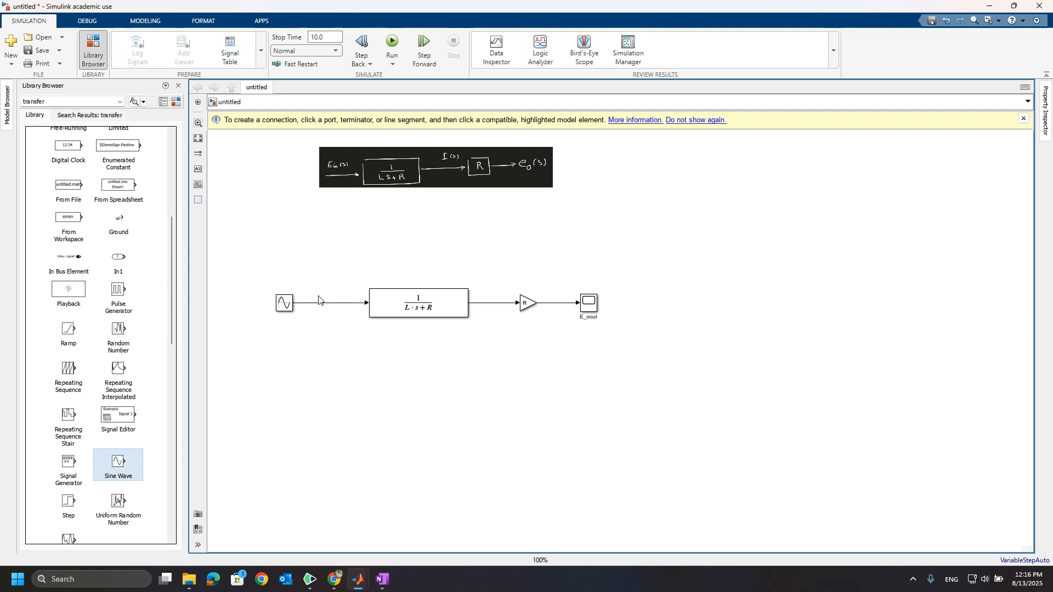
double_click(317, 298)
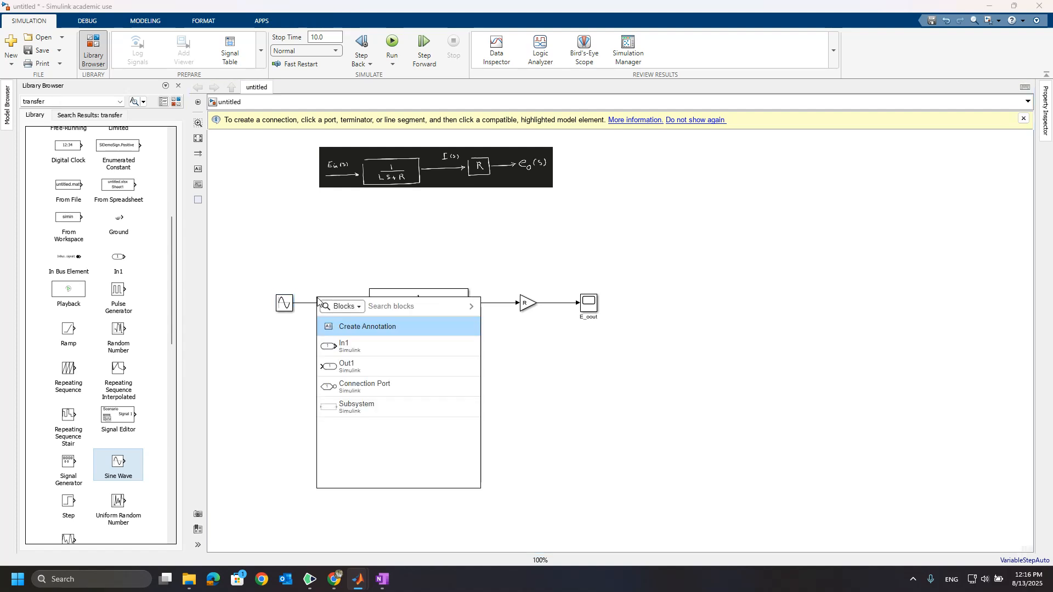
click(323, 294)
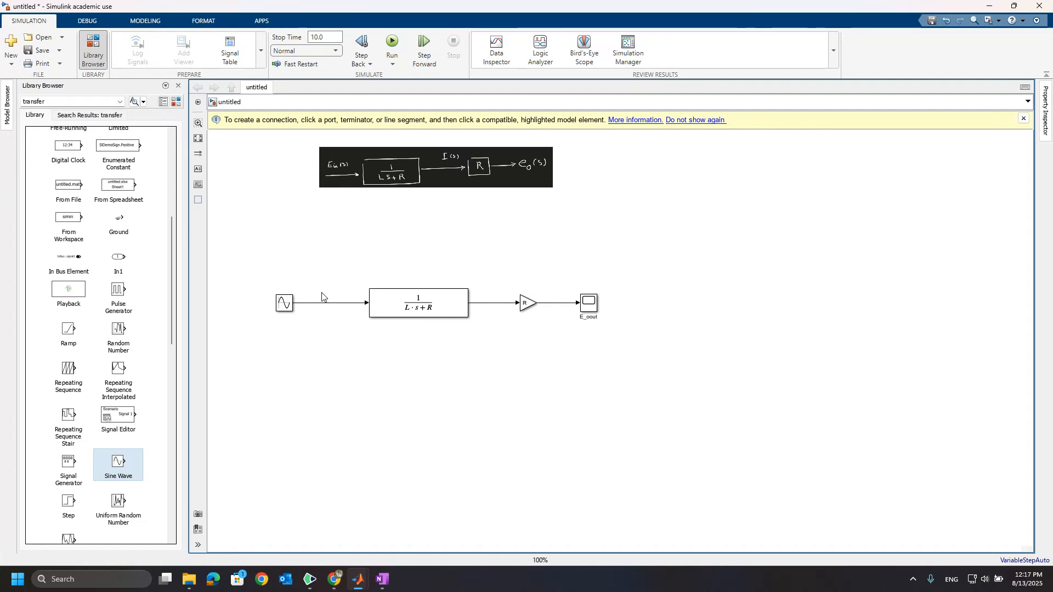
double_click(322, 297)
key(Escape)
Run the simulation, display the E_oout scope plot, and place its window beside the block diagram.
click(392, 41)
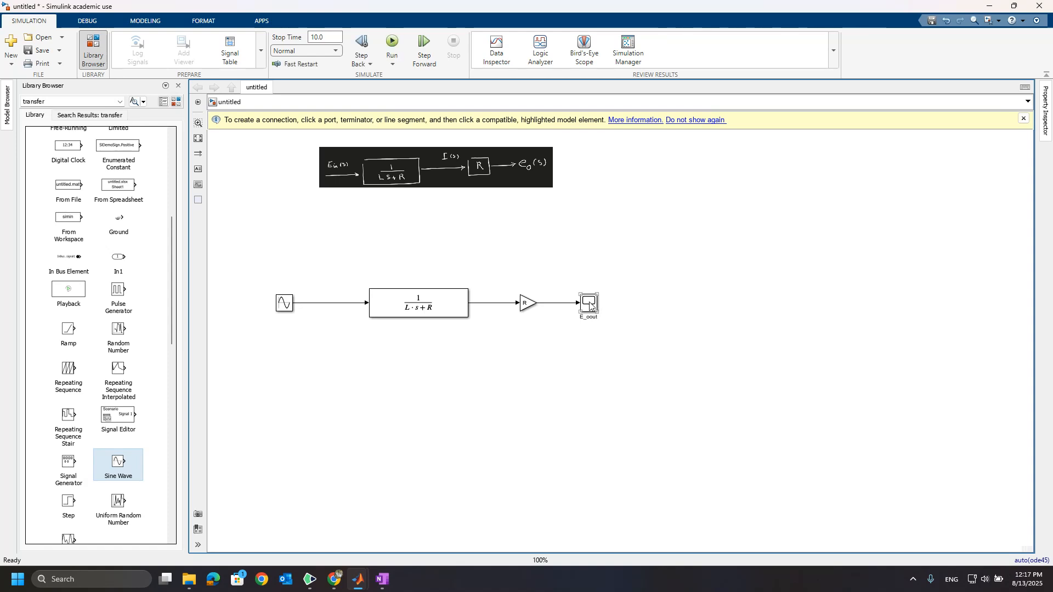
click(588, 306)
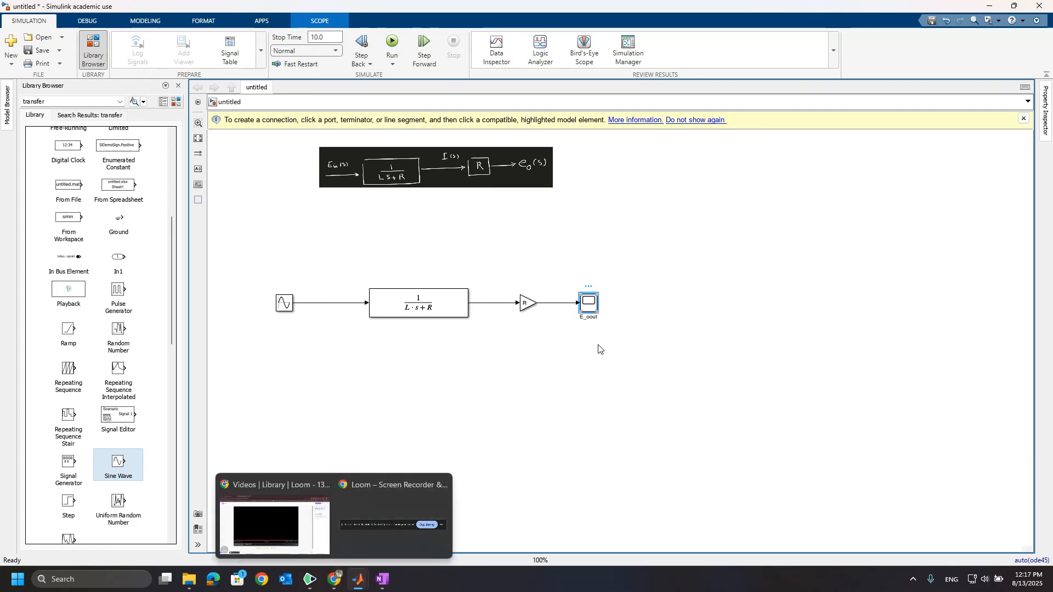
double_click(593, 307)
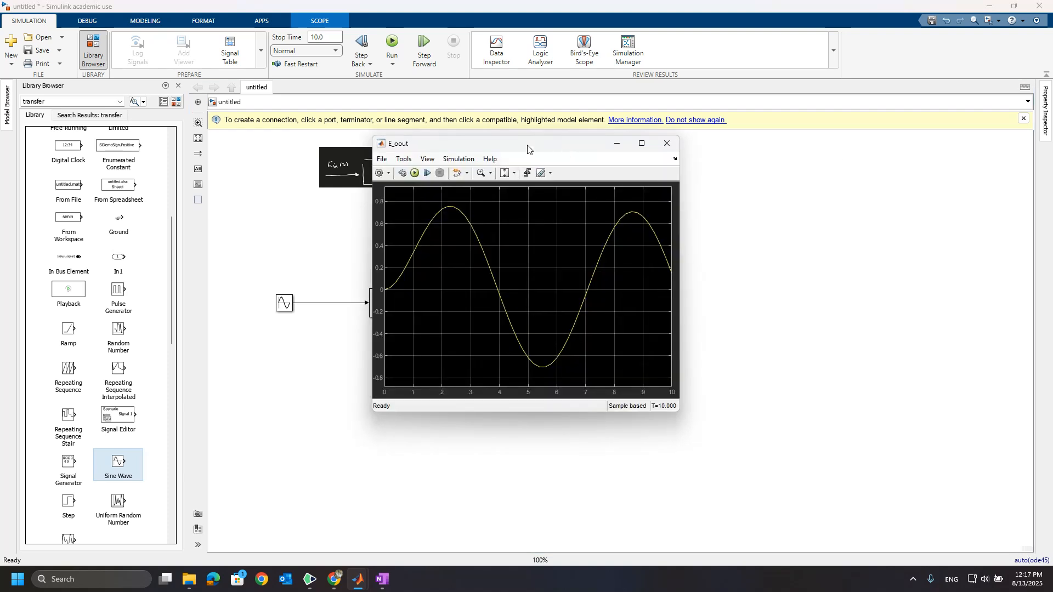
drag(528, 148, 777, 174)
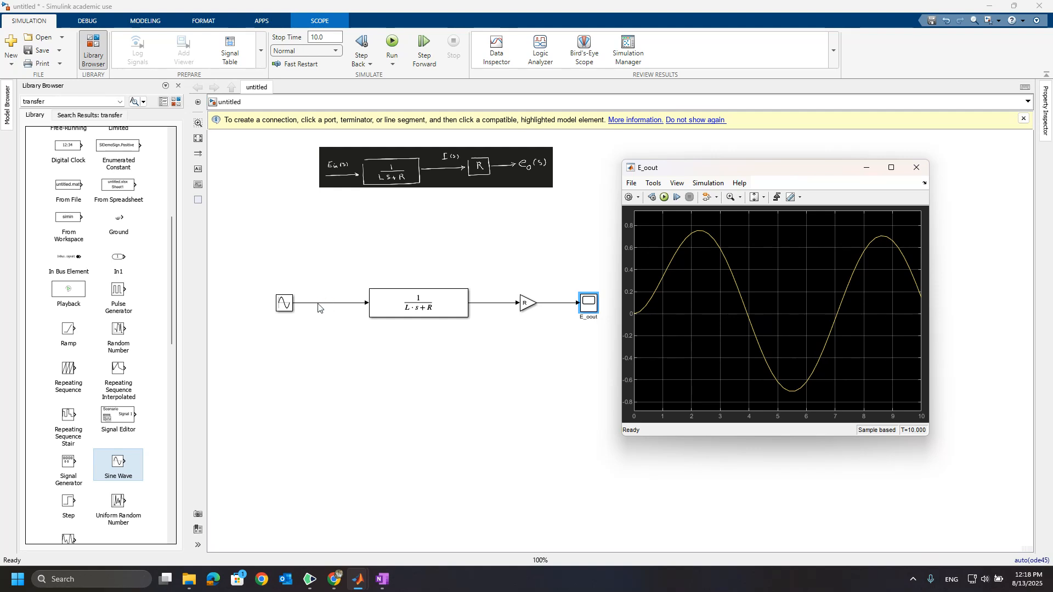
Add a second Scope block below the Transfer Fcn and branch the Sine Wave signal line to its input.
double_click(431, 428)
text(sc)
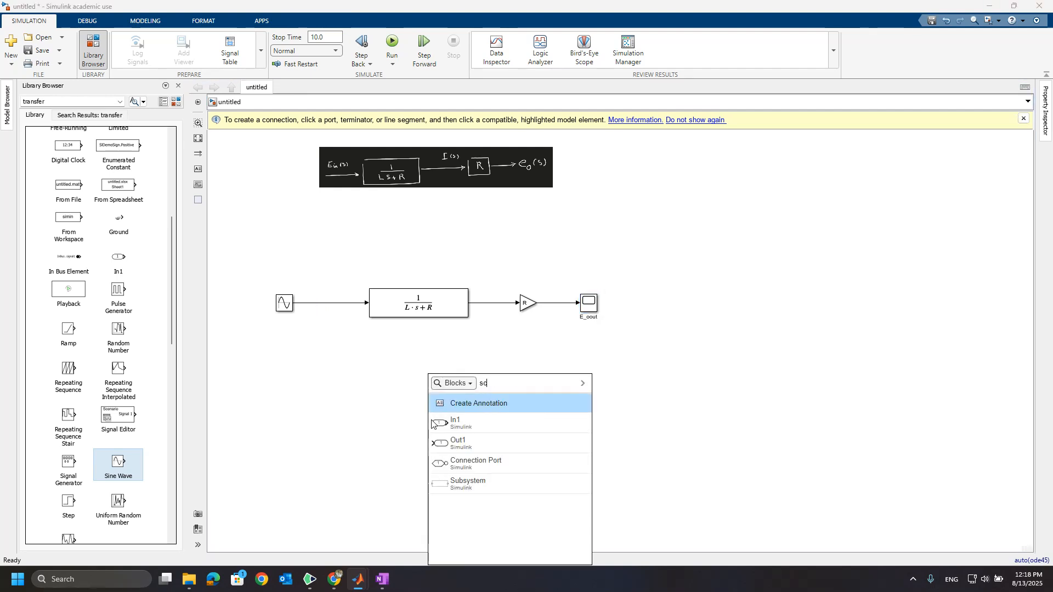
text(op)
key(Return)
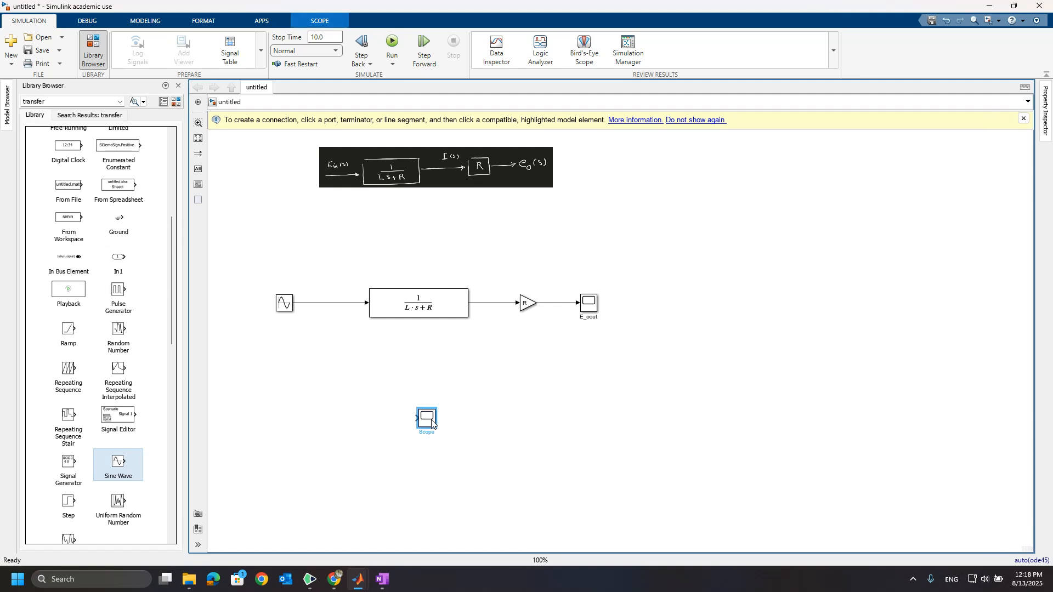
drag(426, 425, 387, 397)
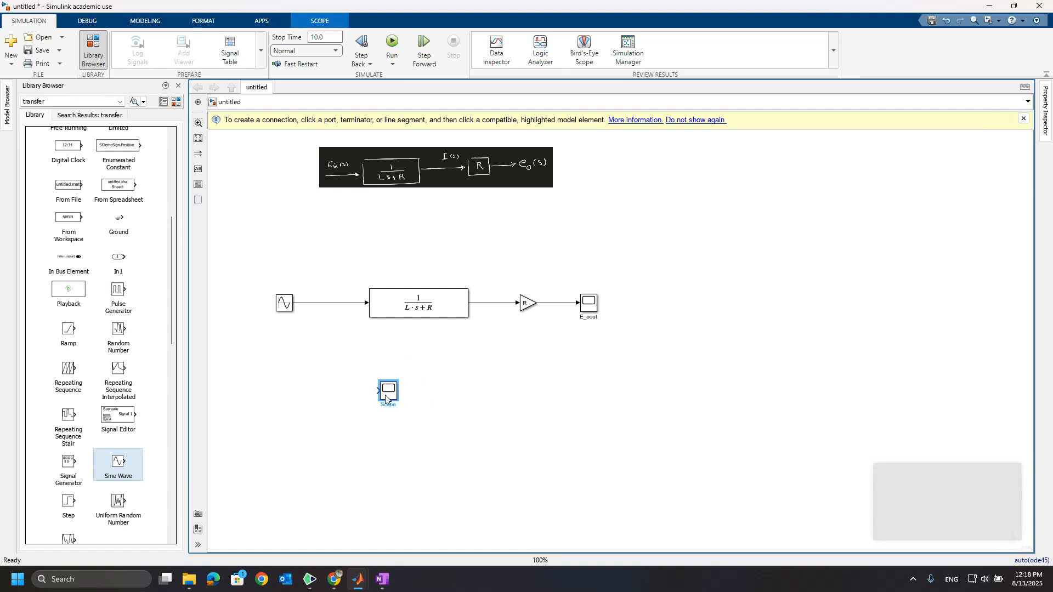
click(317, 304)
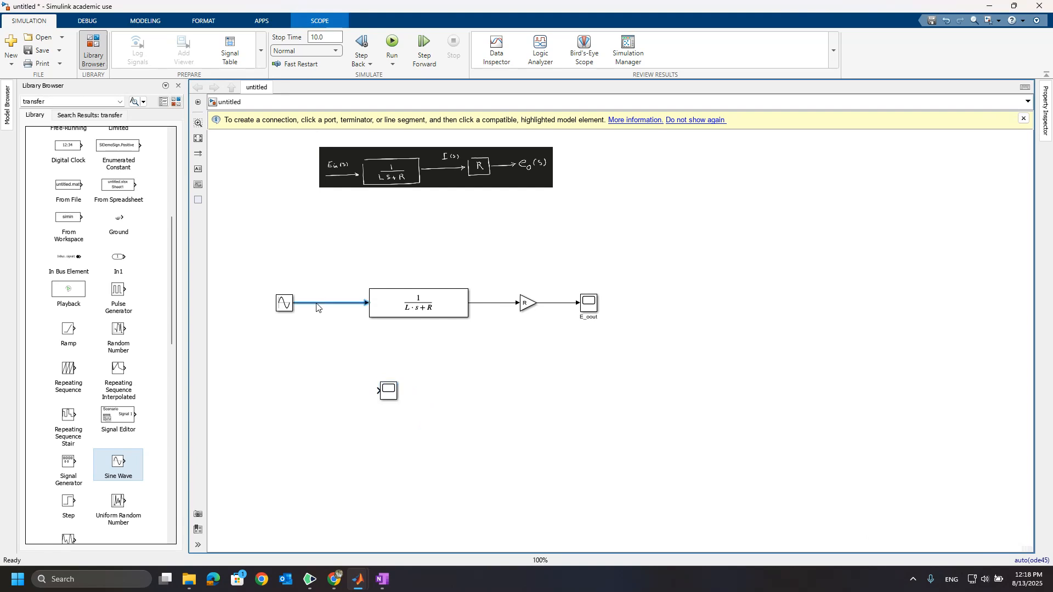
drag(316, 303, 382, 392)
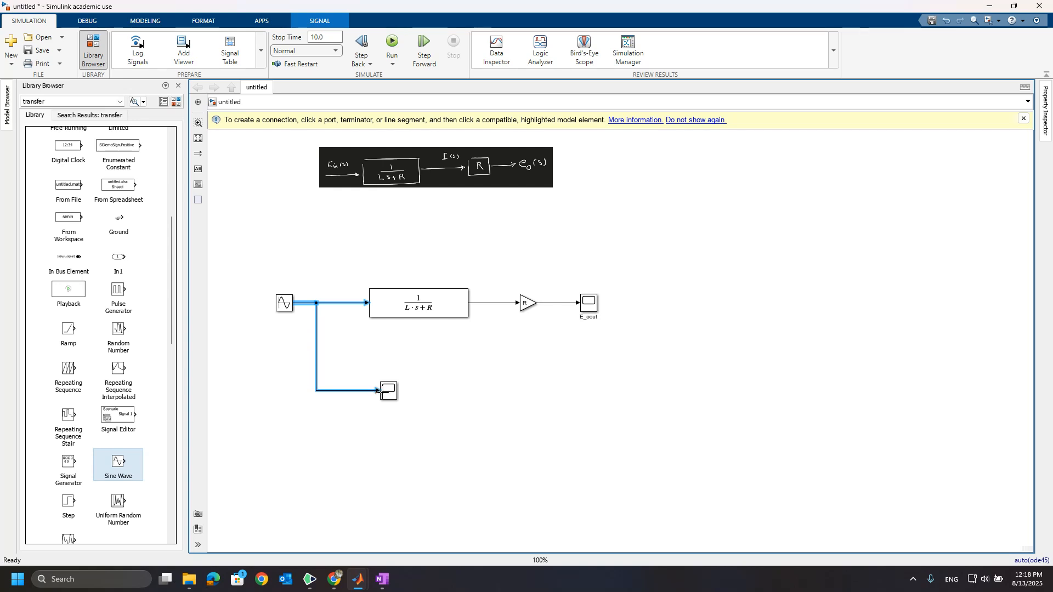
Rename the lower Scope block as Input voltage.
click(392, 400)
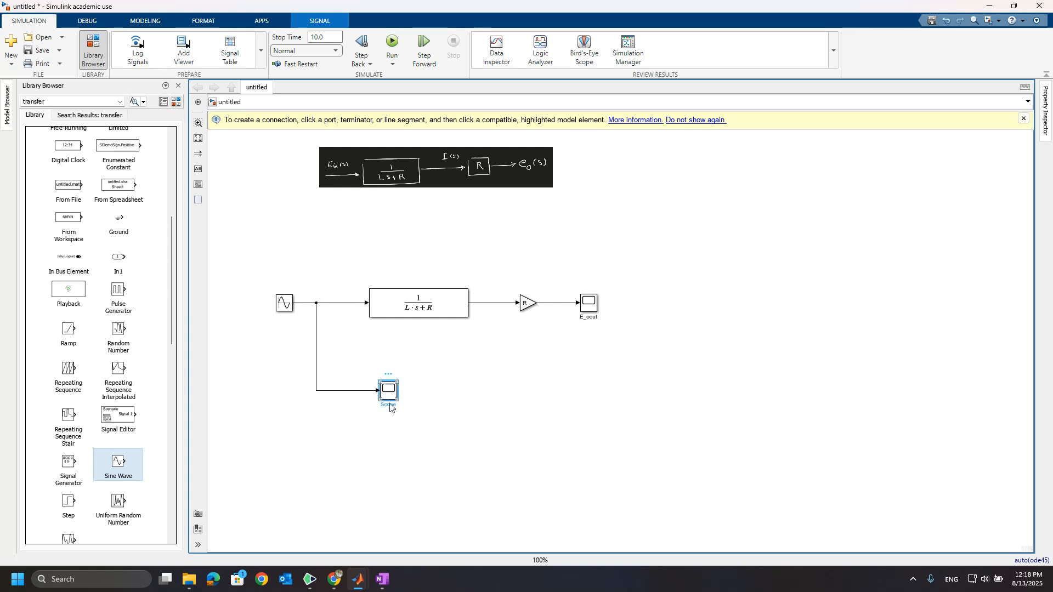
double_click(388, 405)
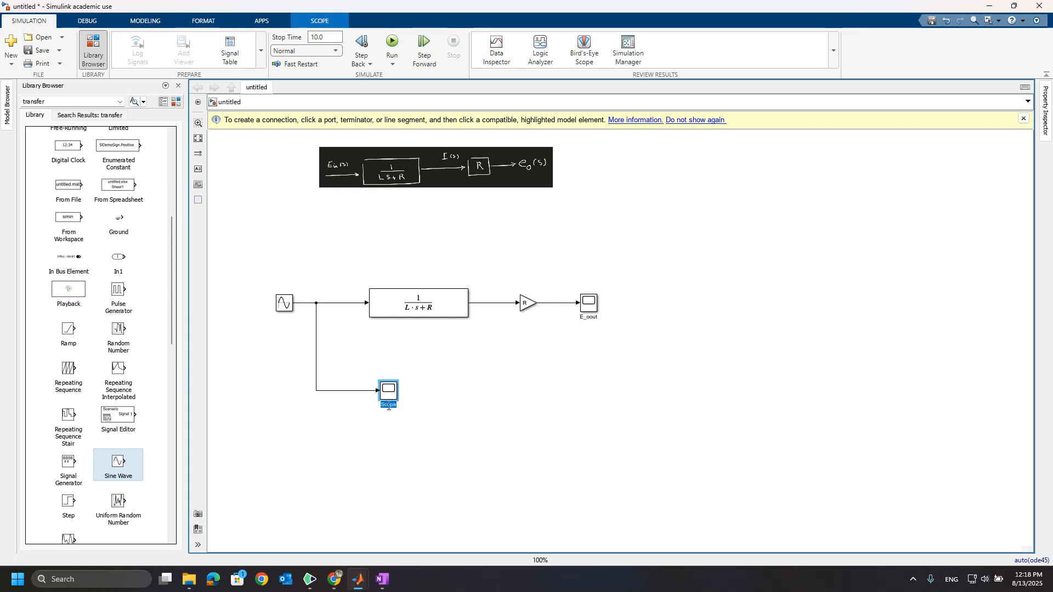
key(BackSpace)
text(Input voltage)
click(525, 426)
Run the simulation and view the sine wave plot of the Input voltage scope, closing its window when done.
click(392, 44)
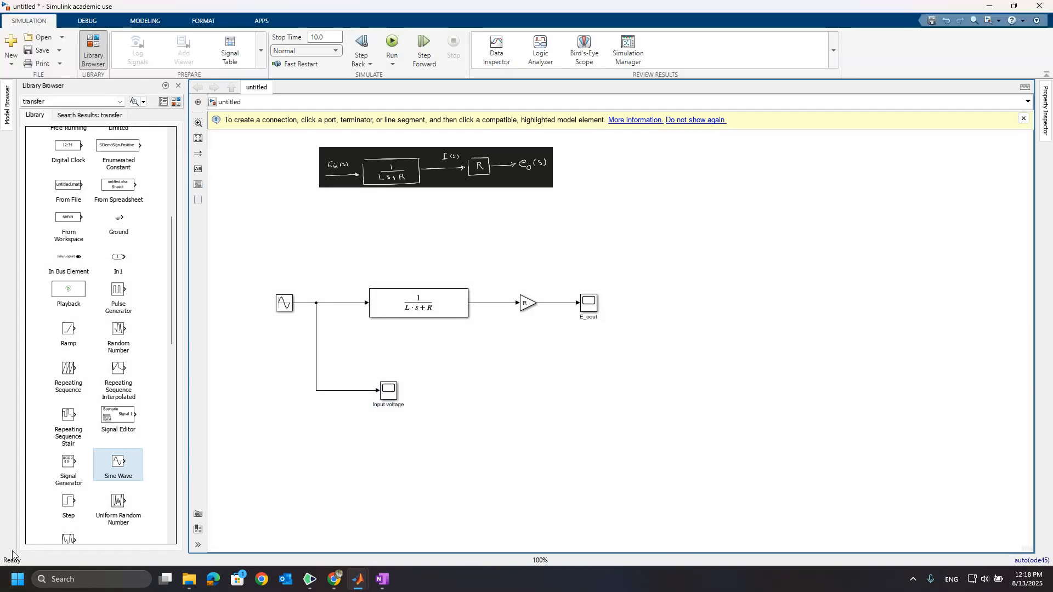
click(383, 396)
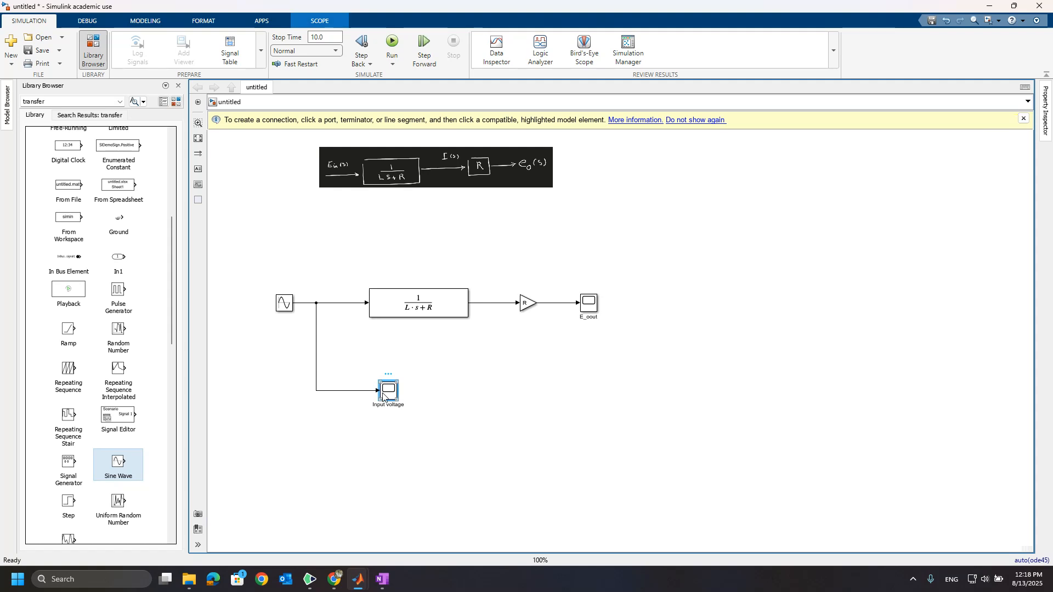
double_click(383, 395)
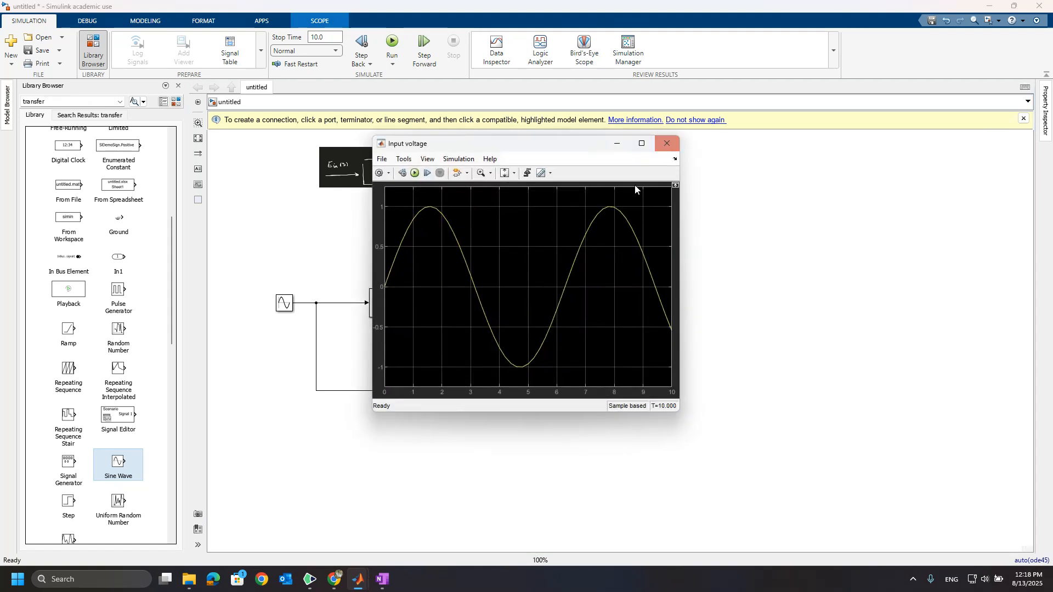
click(666, 143)
Display the E_oout and Input voltage scope plots together and arrange their windows side by side for comparison.
double_click(588, 305)
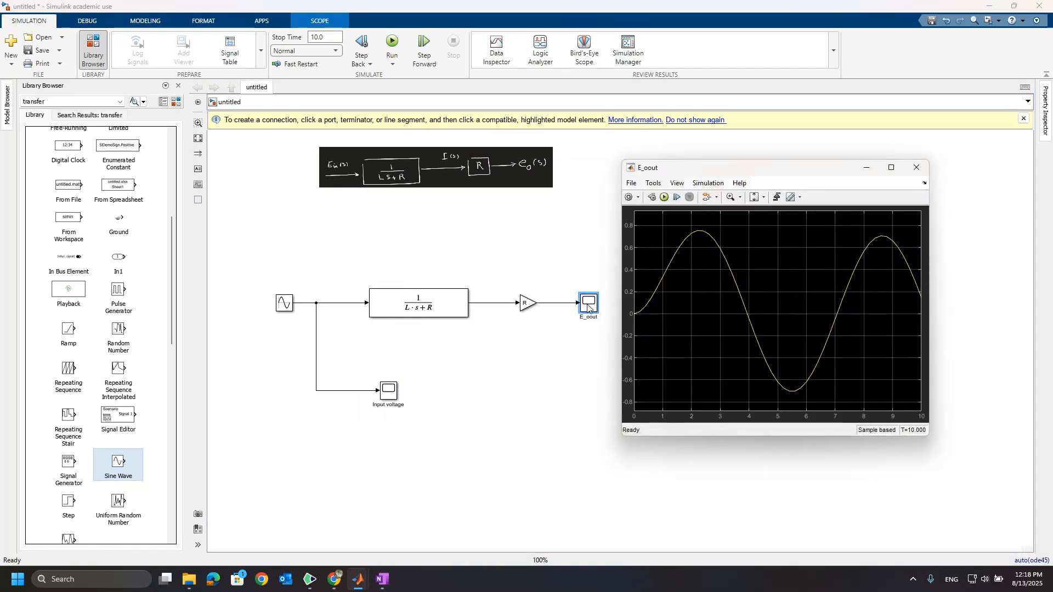
double_click(388, 394)
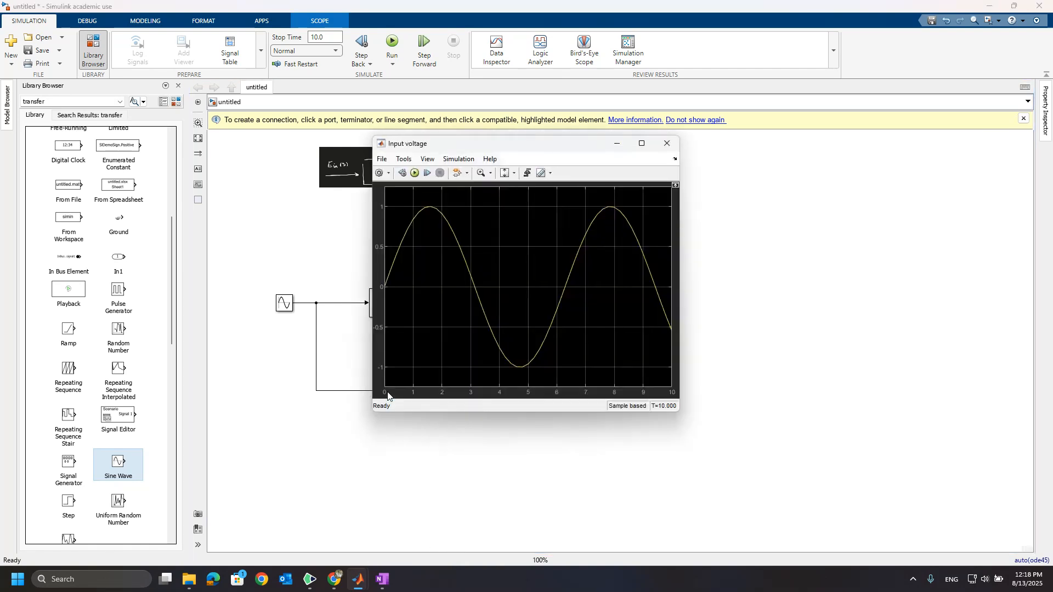
drag(547, 149, 388, 201)
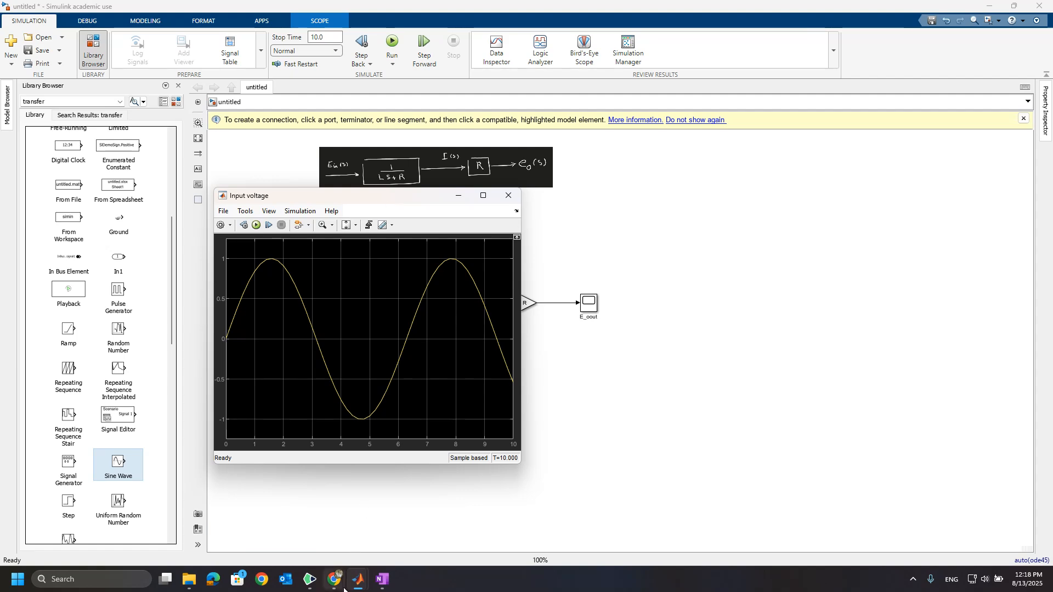
mouse_move(357, 579)
click(503, 524)
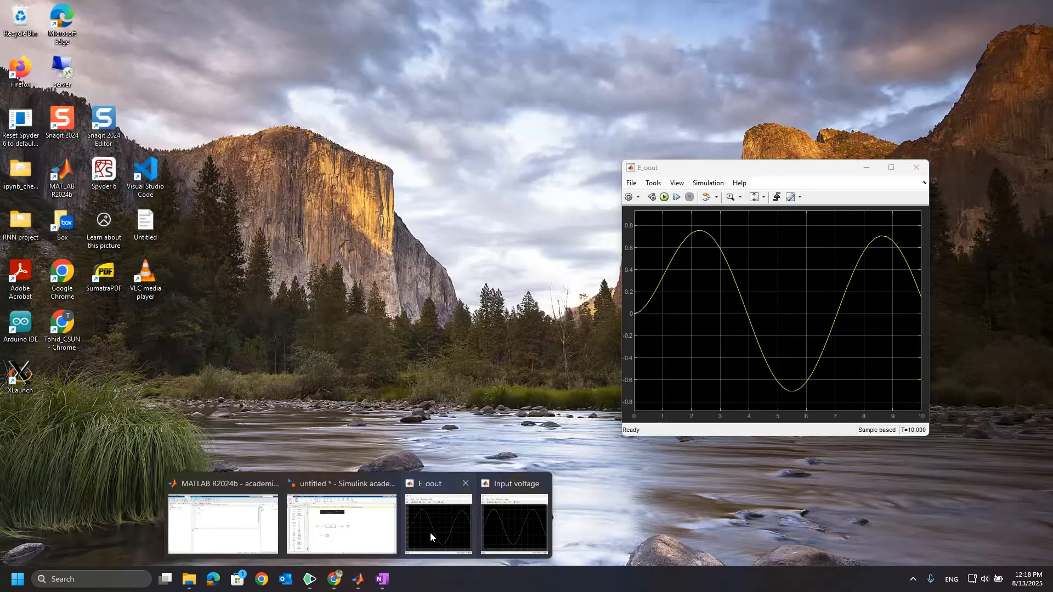
click(430, 532)
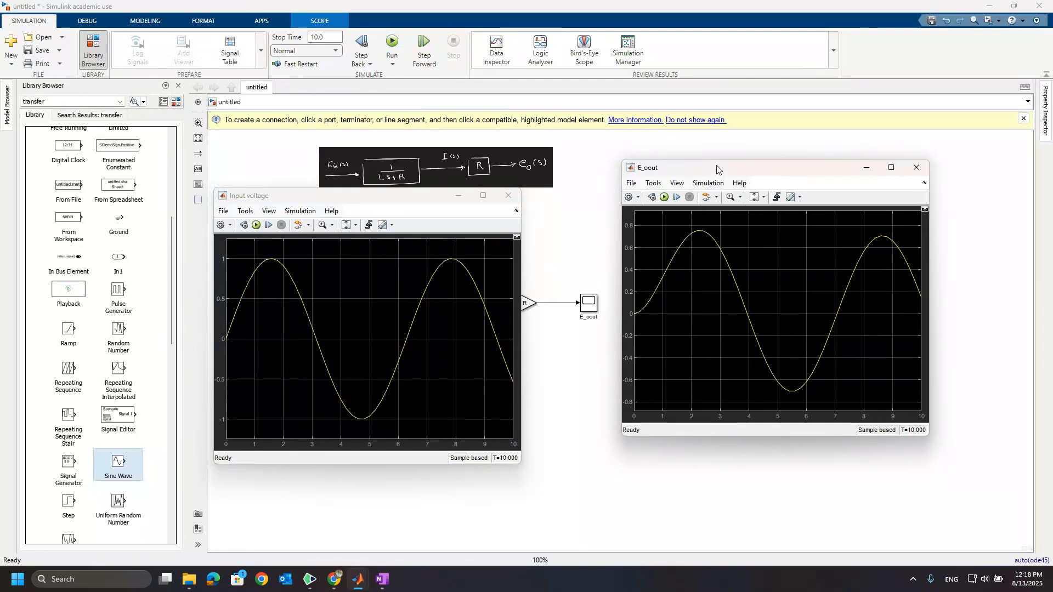
drag(717, 167, 709, 207)
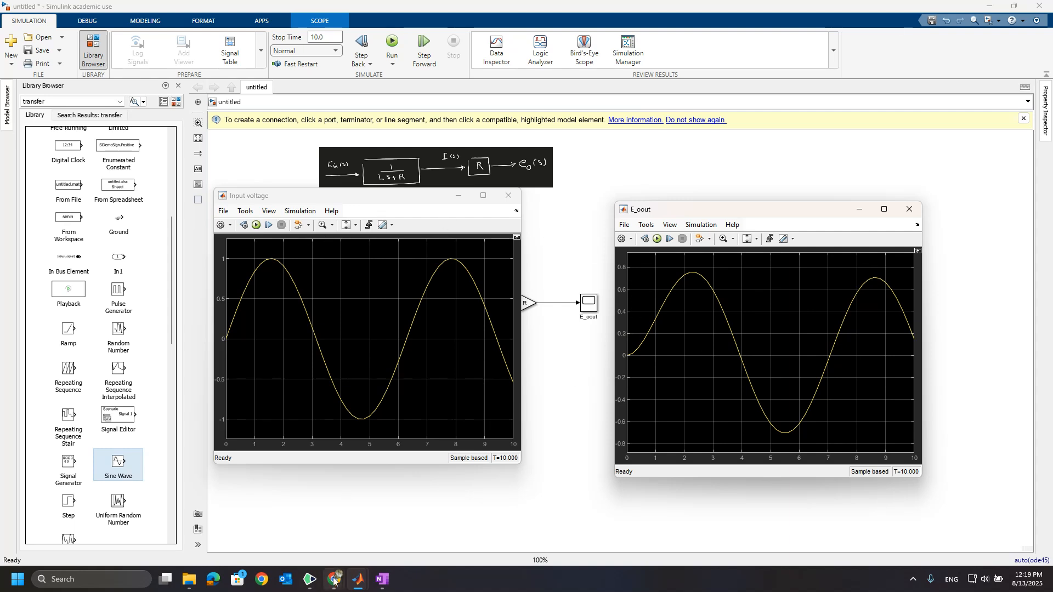
mouse_move(334, 580)
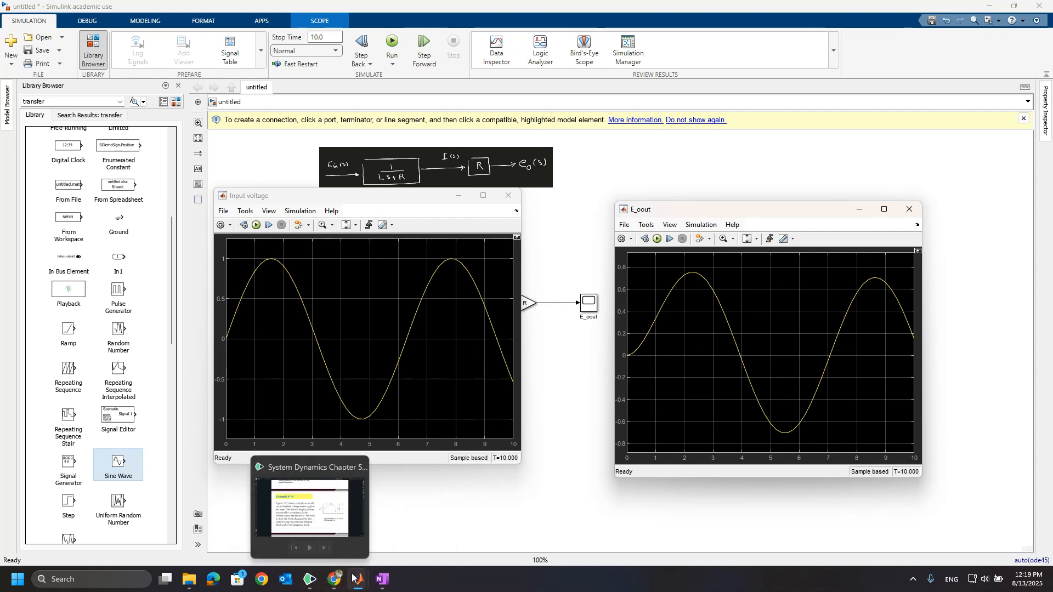
click(289, 531)
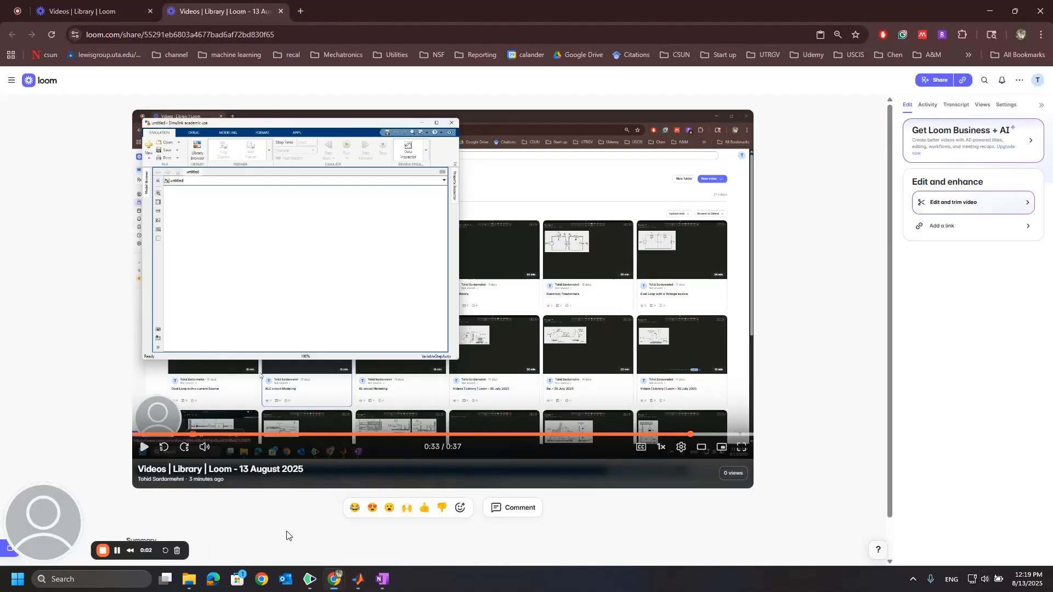